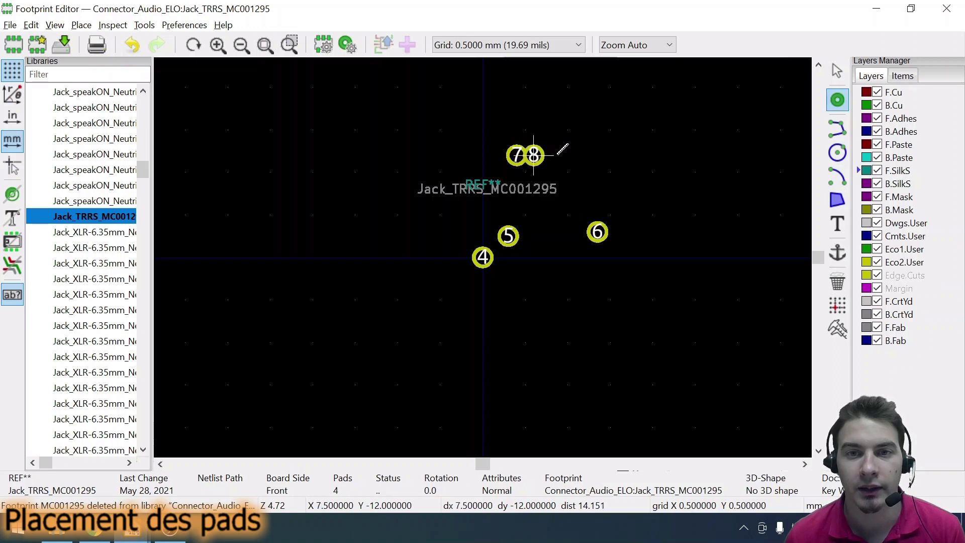
Place pad 8 beside pad 7 and pad 9 above and to the right of pad 6, ending pad placement.
left_click(661, 185)
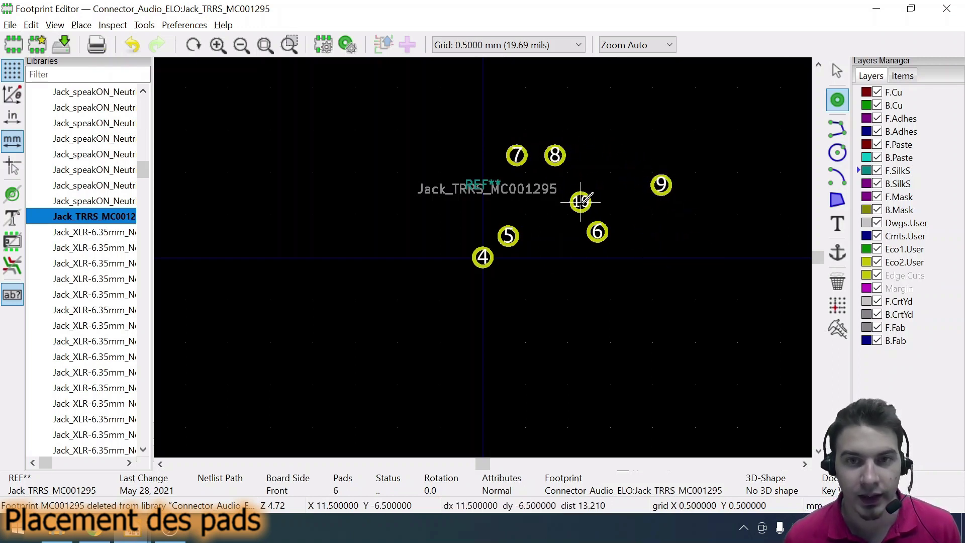
scroll(578, 220, "up", 1)
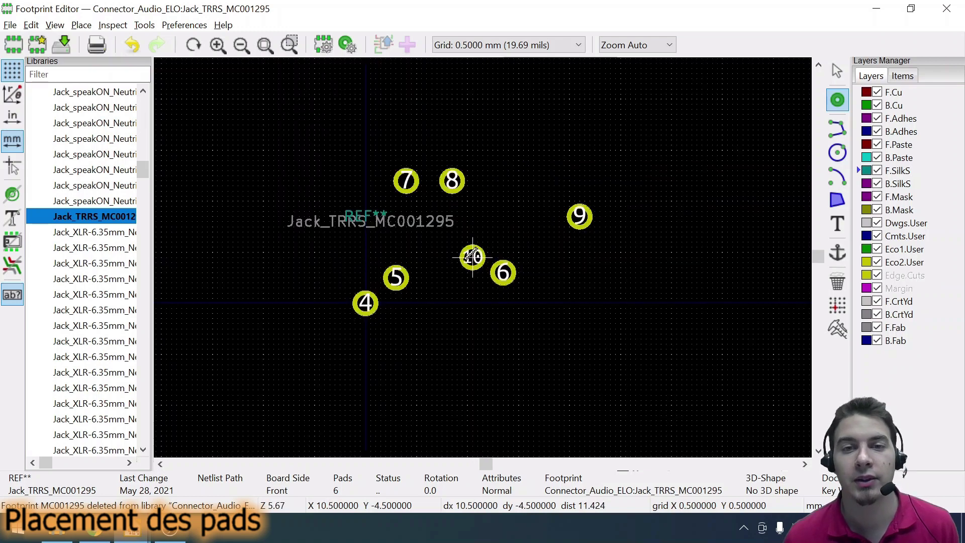
scroll(437, 257, "up", 1)
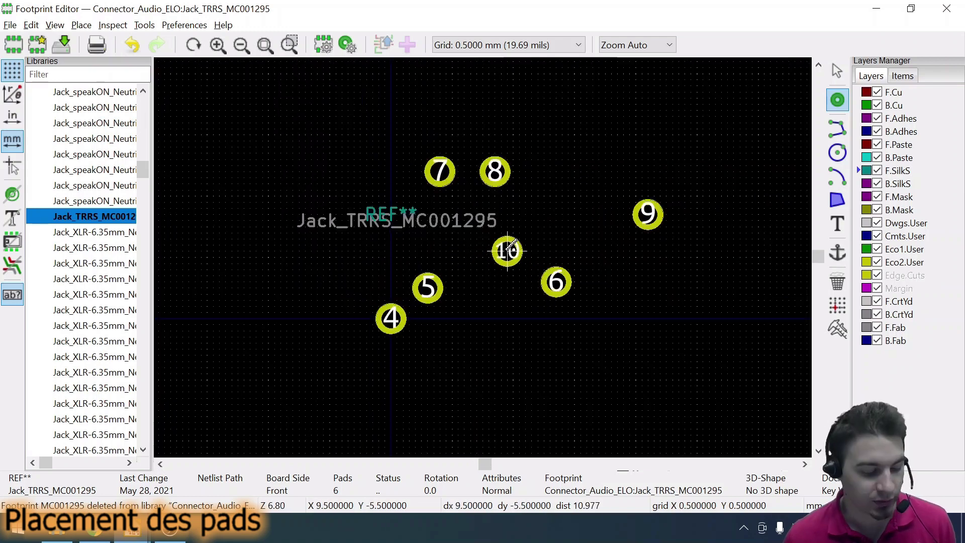
key("Escape")
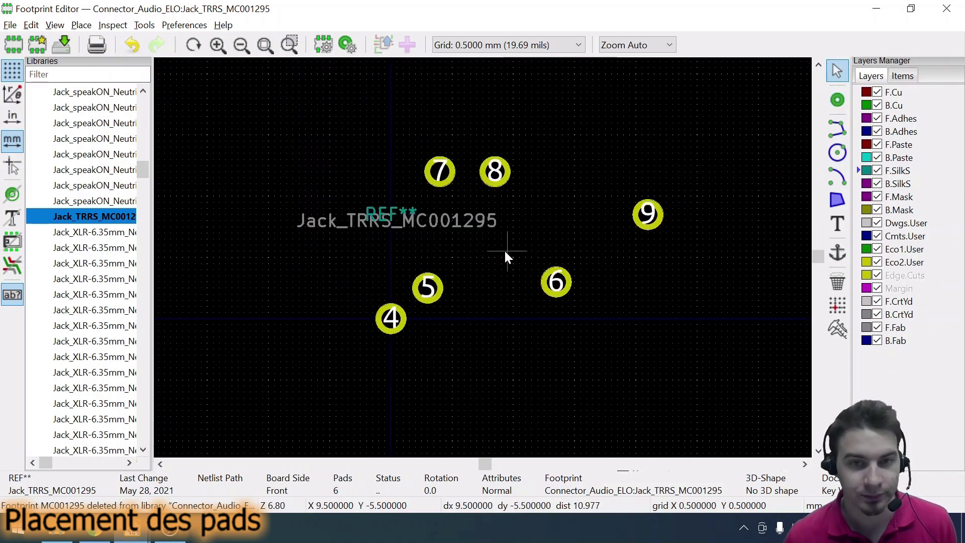
Open the properties of pad 4 at the origin and change its pad number to S.
double_click(392, 318)
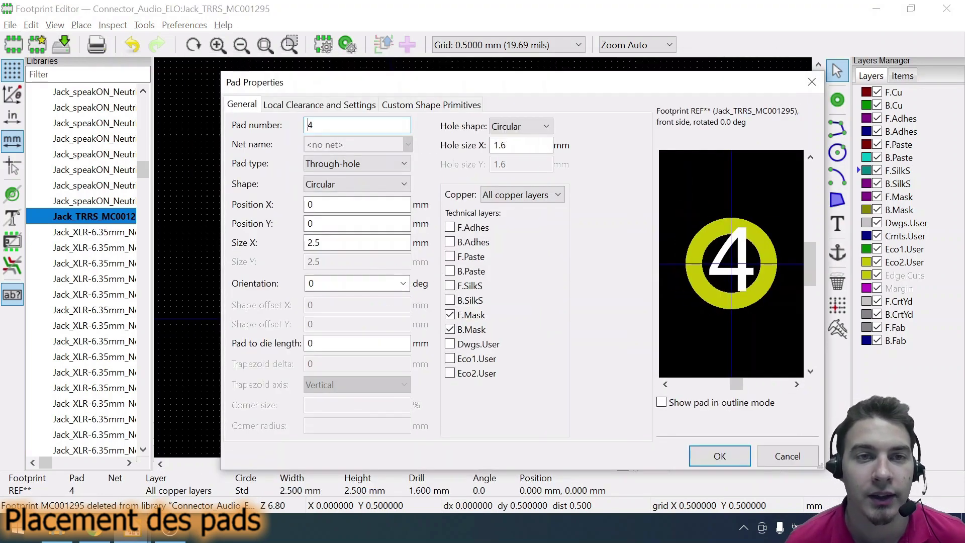
left_click_drag(342, 89, 287, 72)
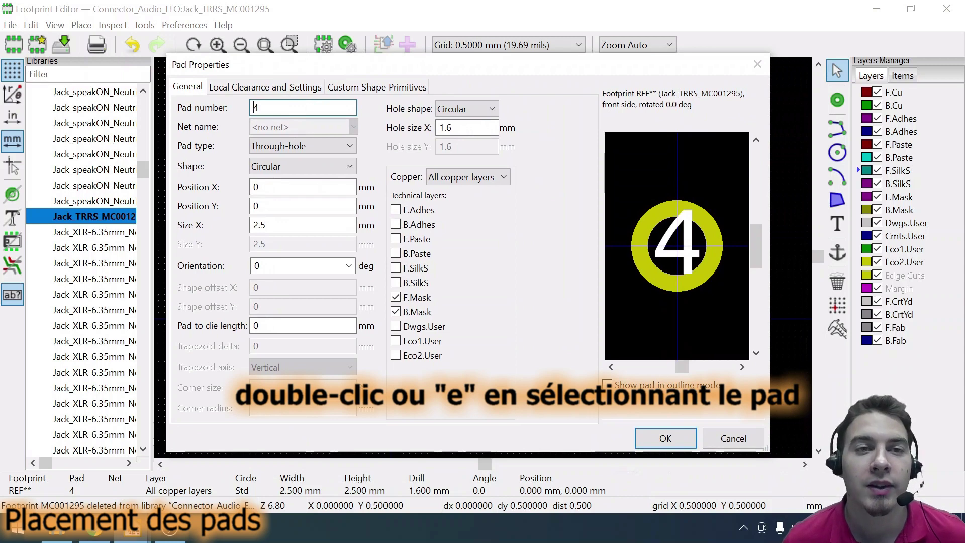
double_click(257, 107)
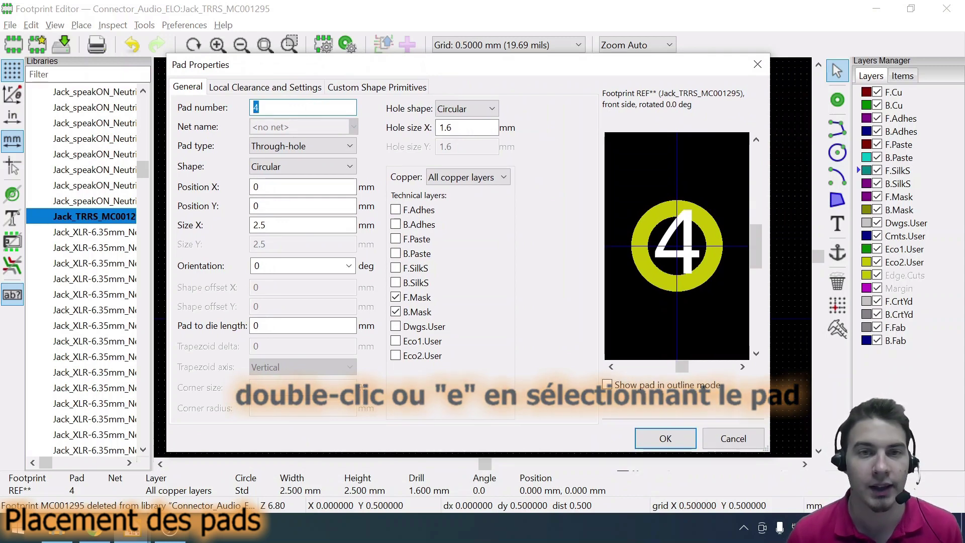
type("S")
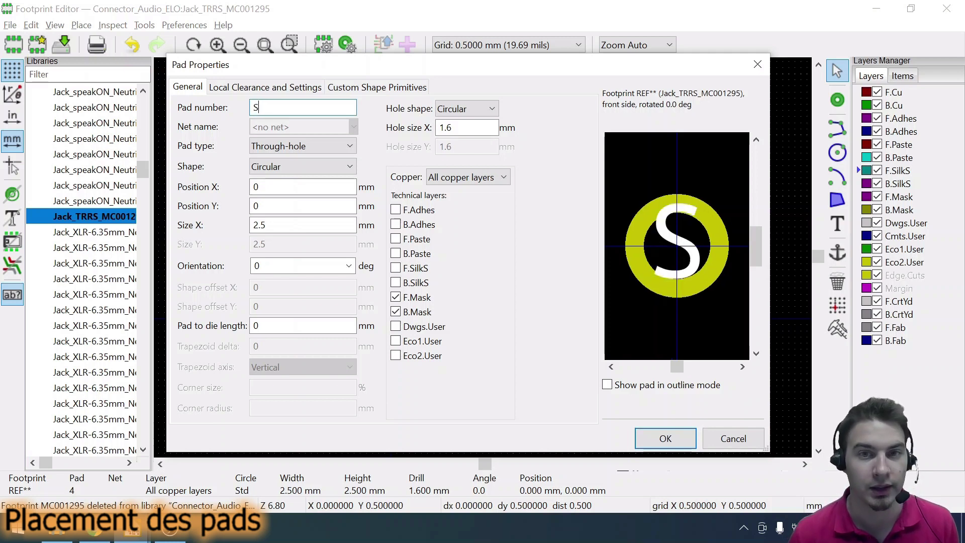
Try the Oval hole shape on pad S and return it to Circular.
left_click(452, 127)
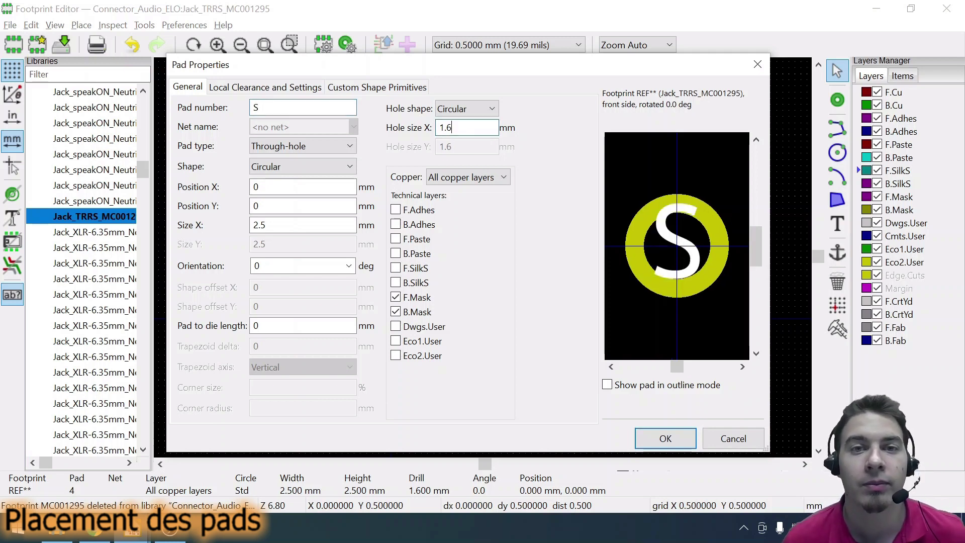
left_click(462, 108)
left_click(453, 135)
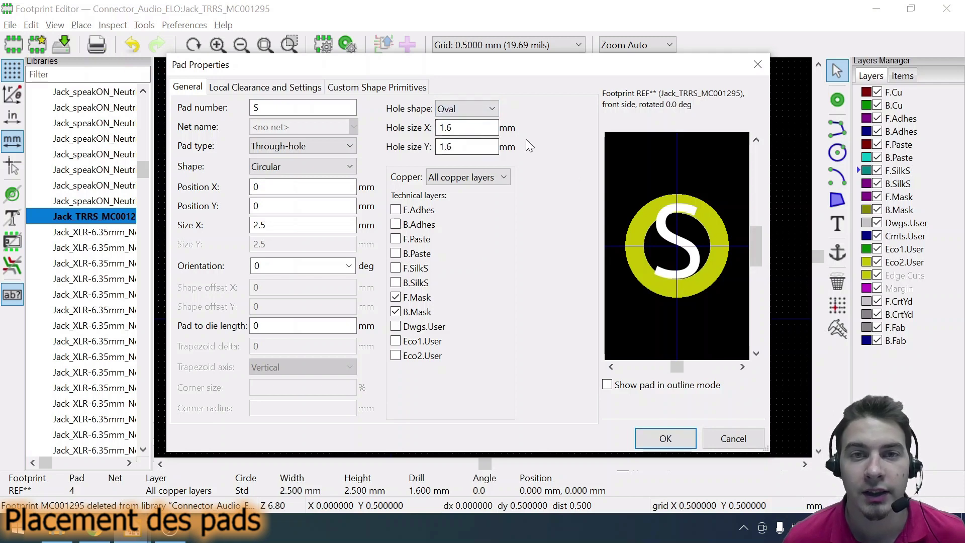
left_click(462, 109)
left_click(451, 124)
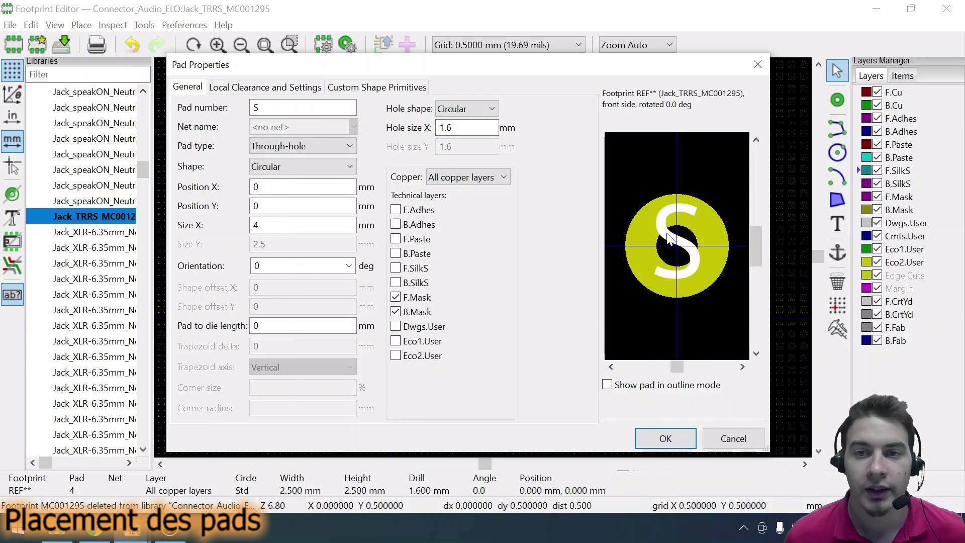
Give pad S a 0.9 mm hole and a 1.9 mm pad size, and apply the properties.
left_click_drag(466, 128, 405, 131)
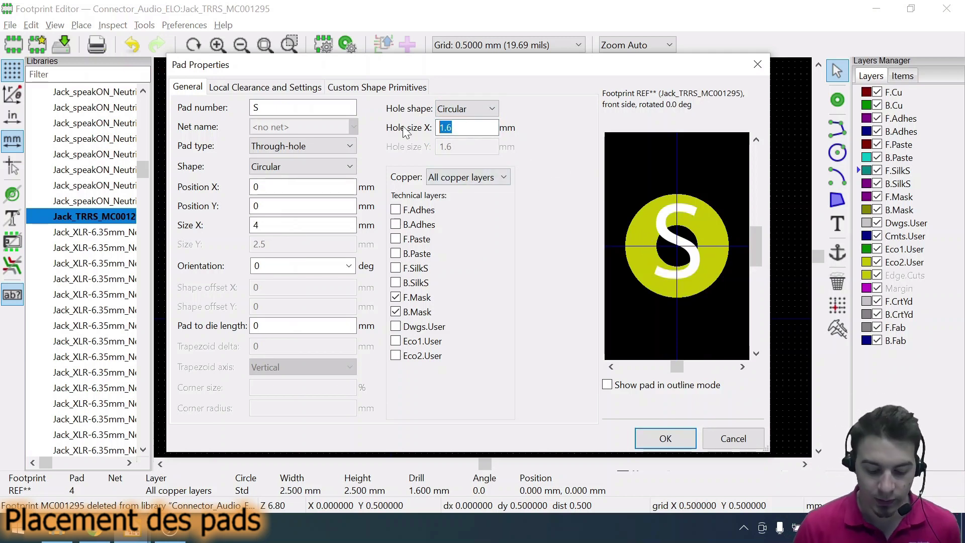
type("0.9")
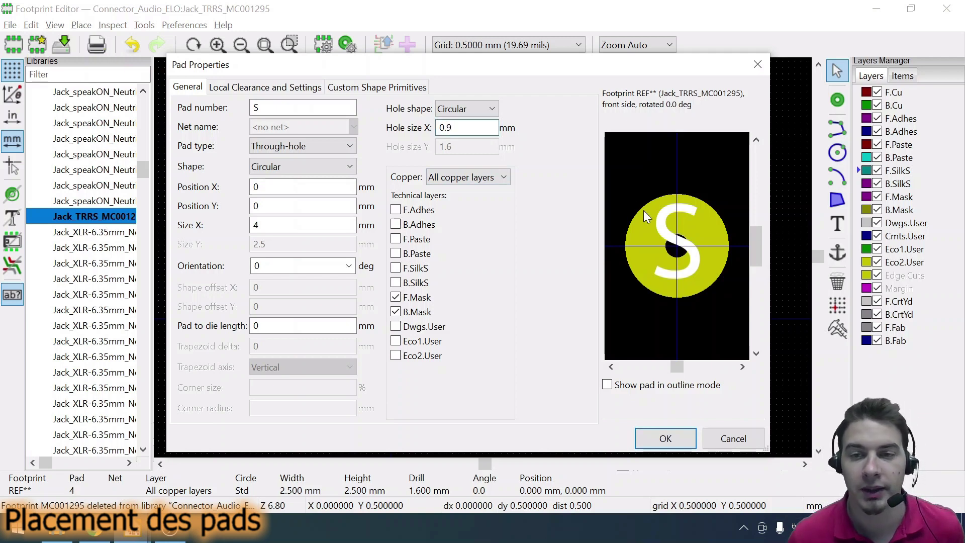
left_click(267, 225)
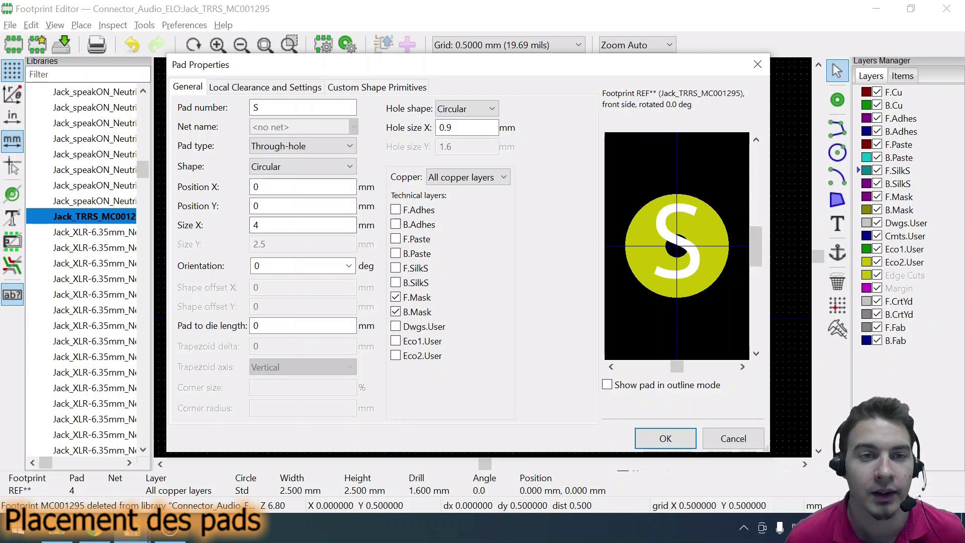
left_click_drag(271, 226, 231, 234)
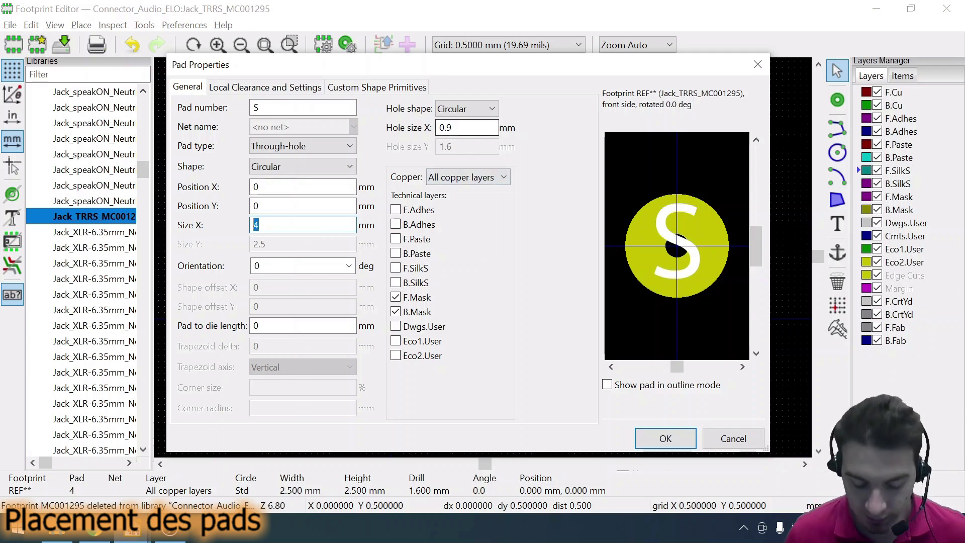
type("1.9")
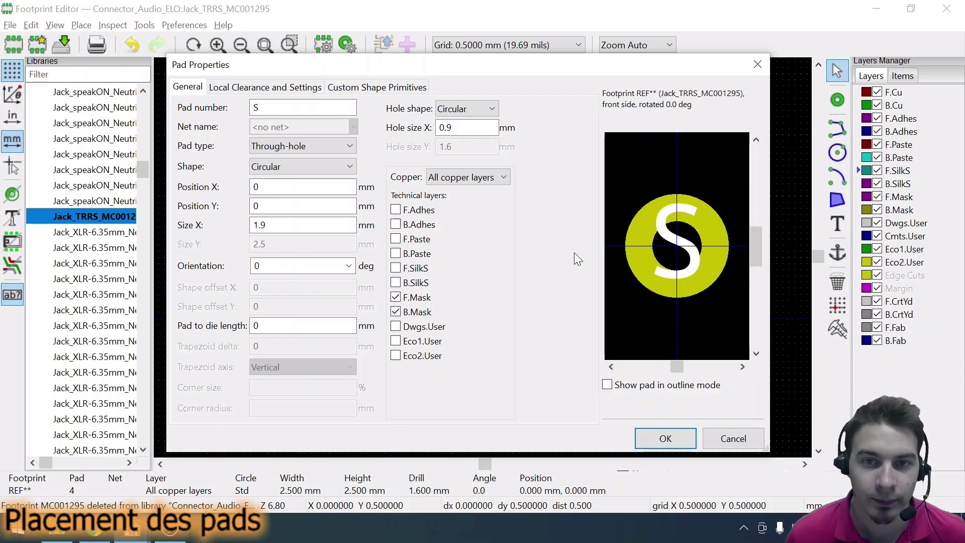
left_click_drag(266, 188, 250, 209)
left_click(659, 436)
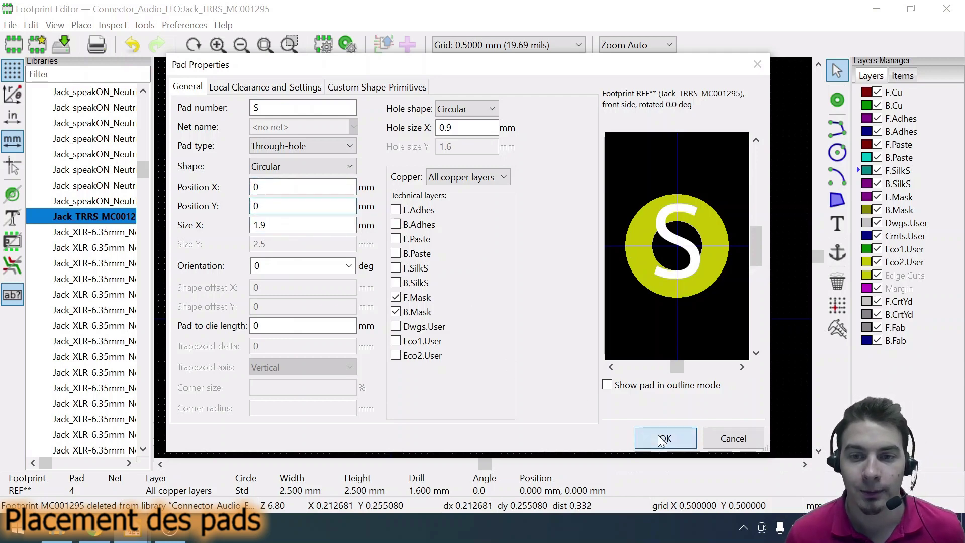
Consult the datasheet slide in Google Slides, then rename pad 5 to R2 and position it at X 2.65 mm, Y -0.7 mm.
scroll(503, 246, "up", 3)
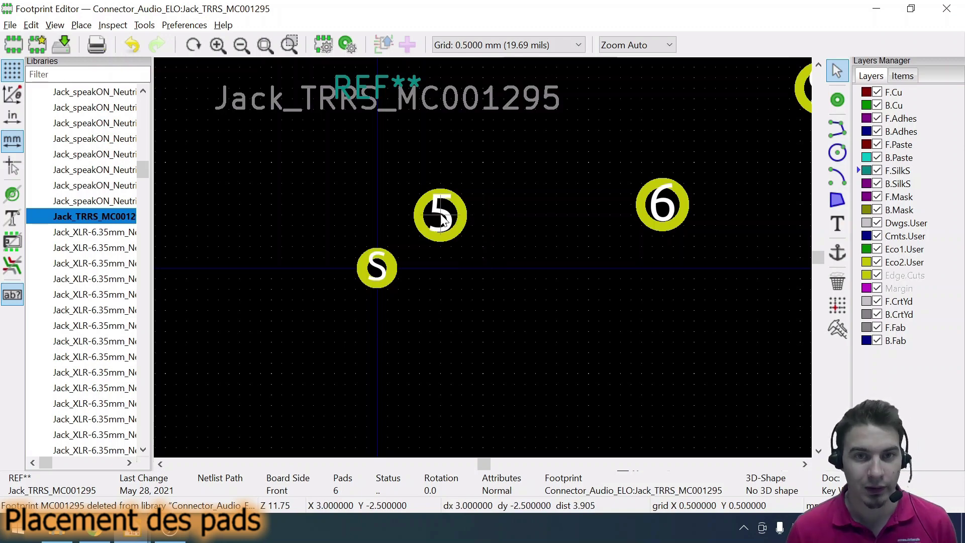
key("alt+Tab")
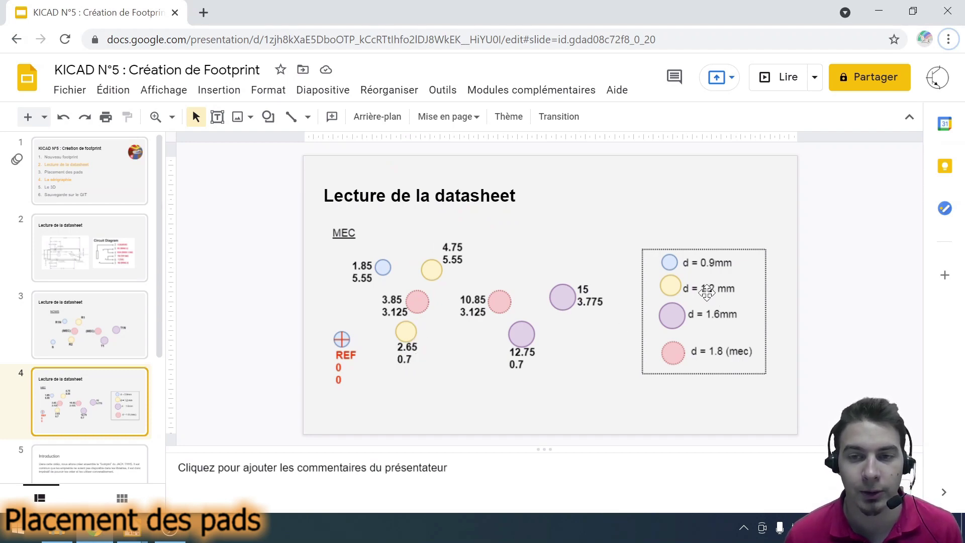
key("alt+Tab")
left_click(442, 229)
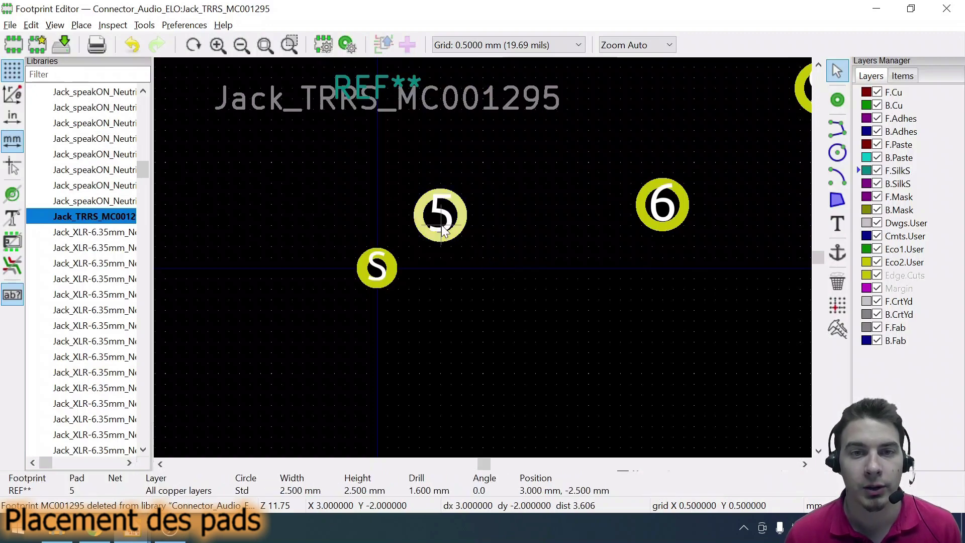
double_click(442, 228)
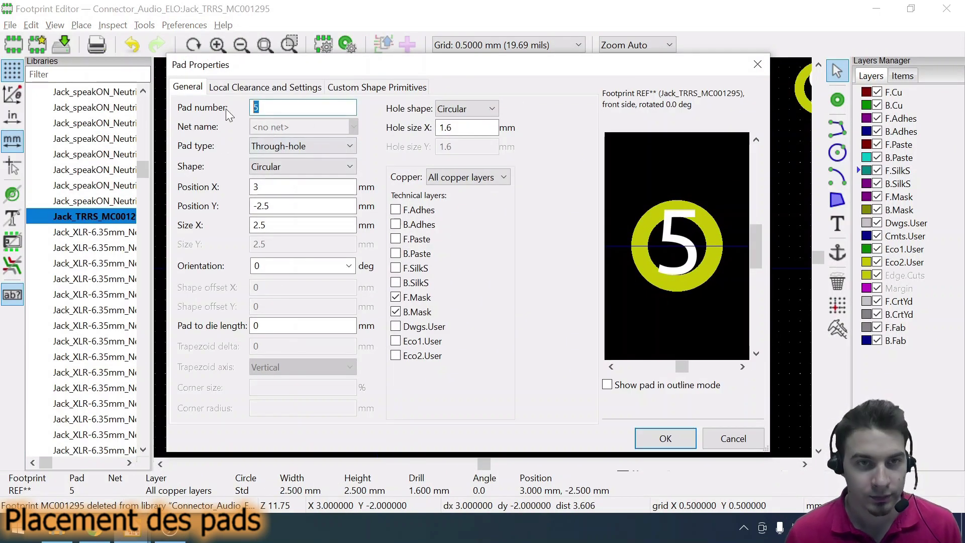
type("R2")
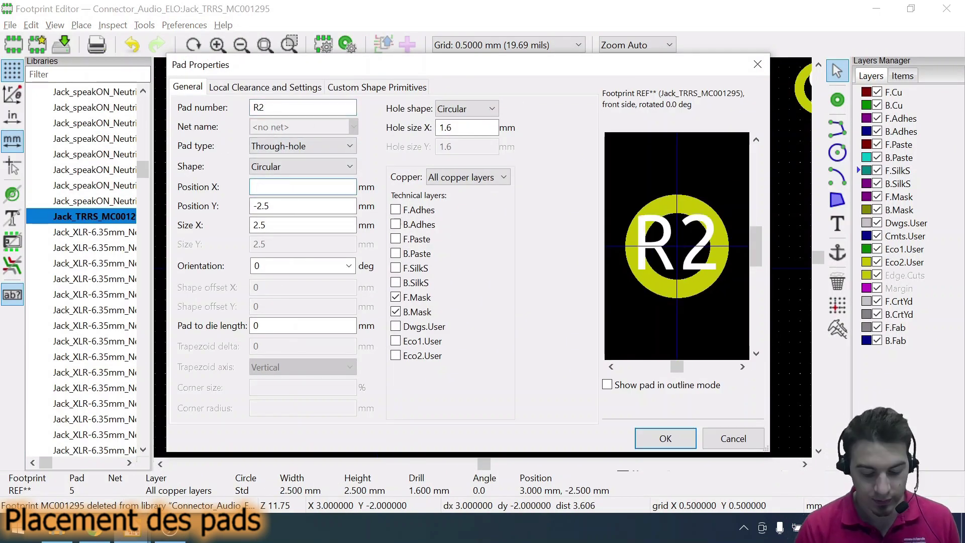
type("2.65")
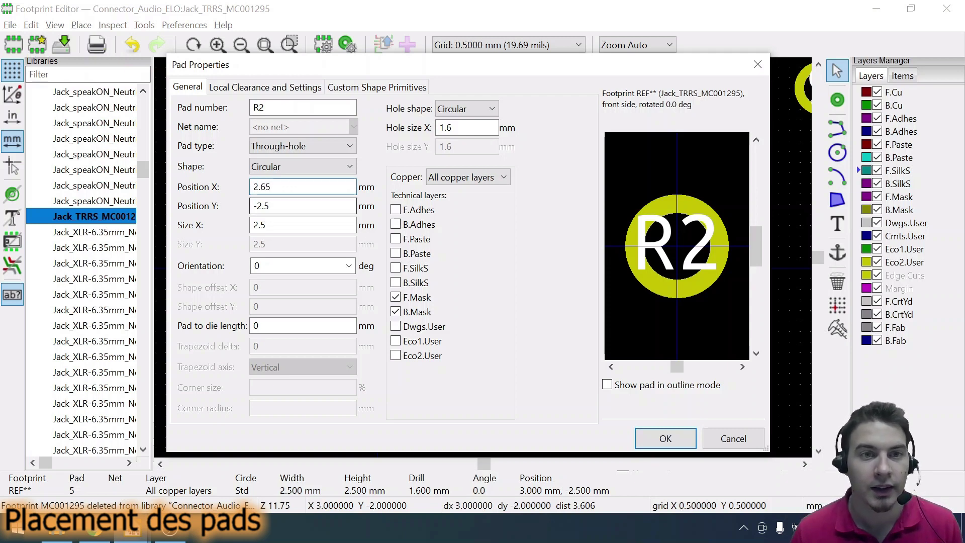
key("Tab")
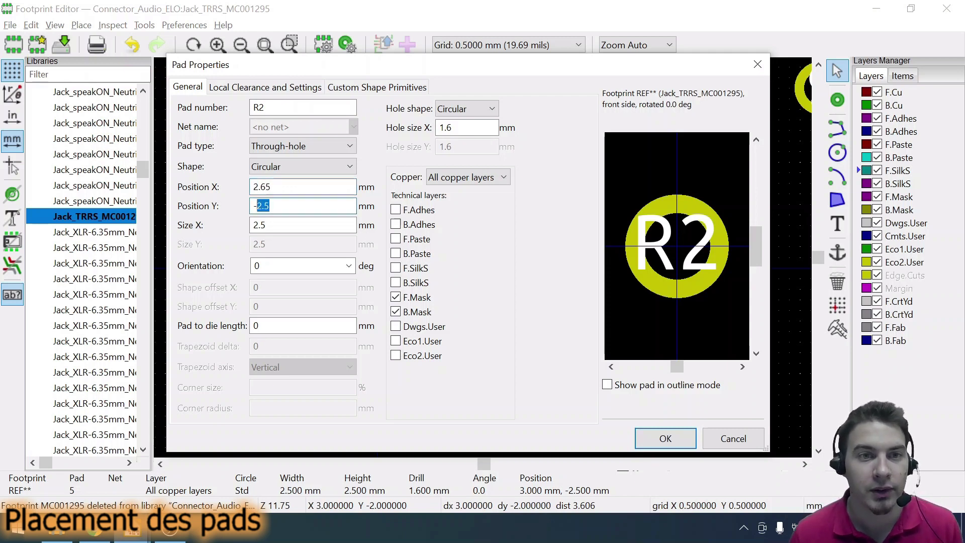
type("0")
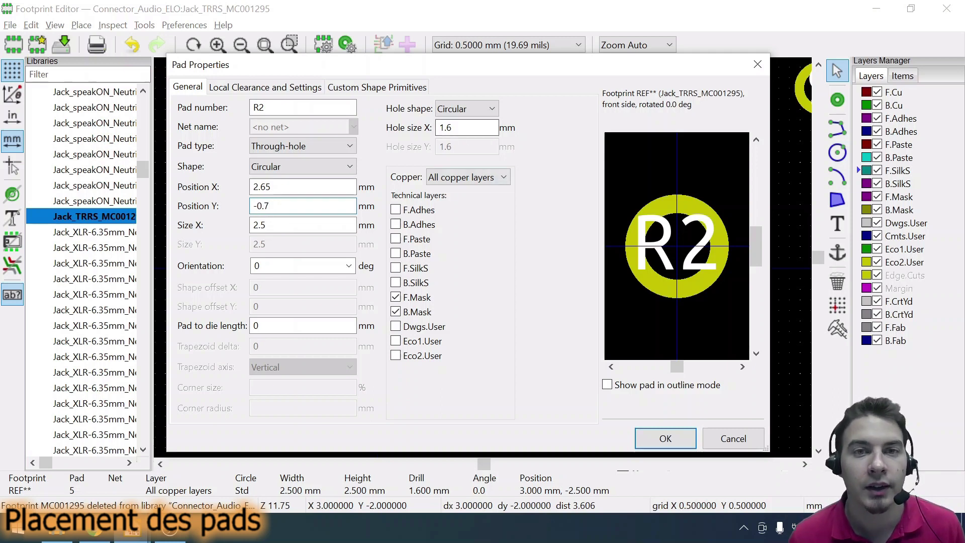
Set pad R2's hole size to 1.2 mm and its pad size to 2.2 mm, and apply the properties.
left_click(441, 128)
type("1.2")
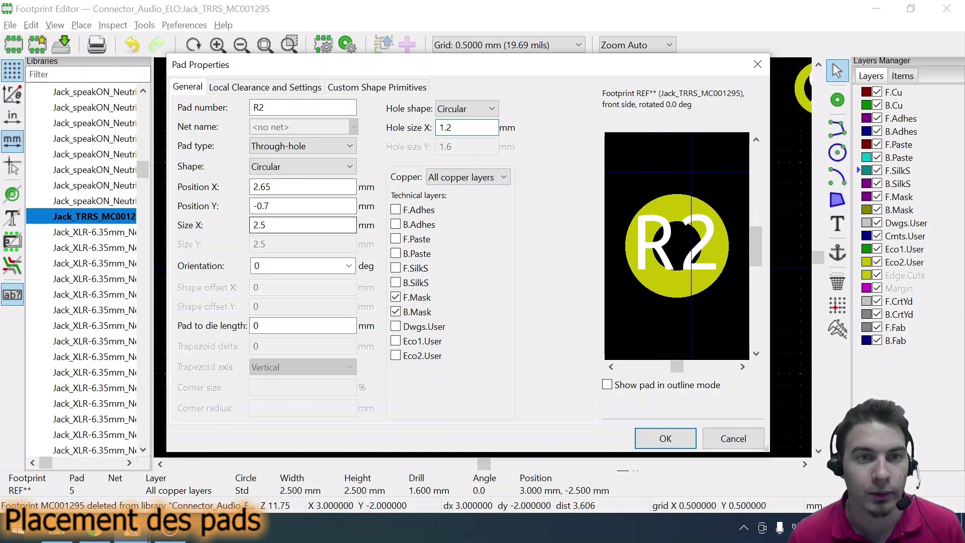
left_click(256, 227)
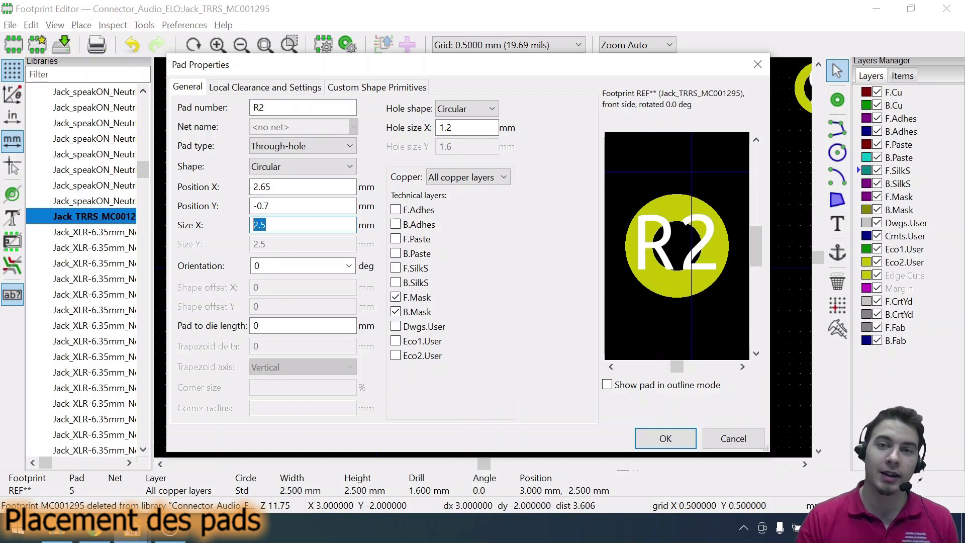
type("2.2")
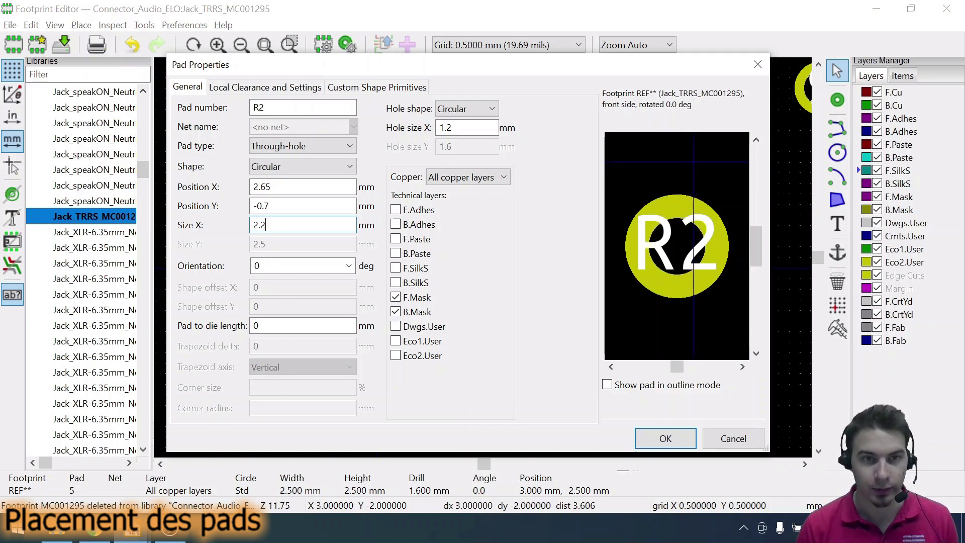
left_click(643, 437)
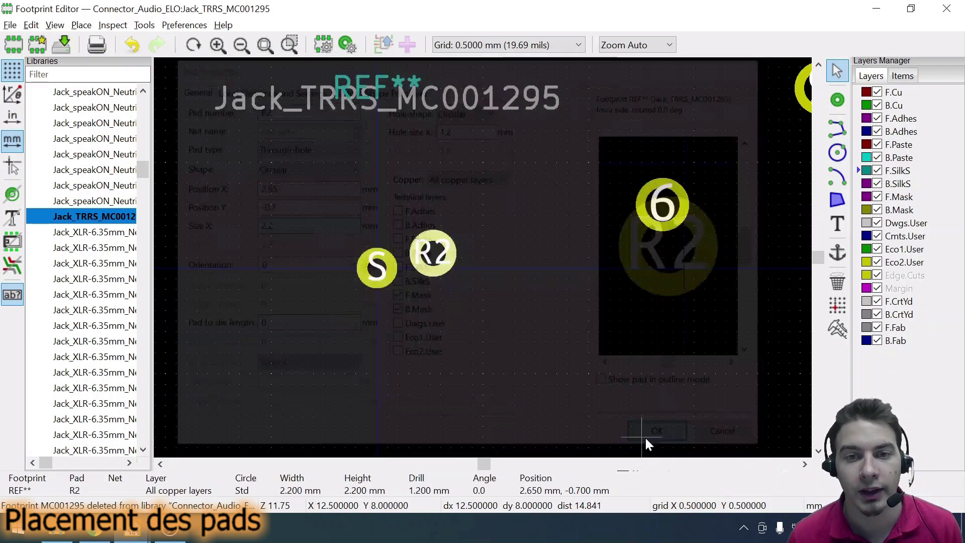
scroll(432, 251, "up", 3)
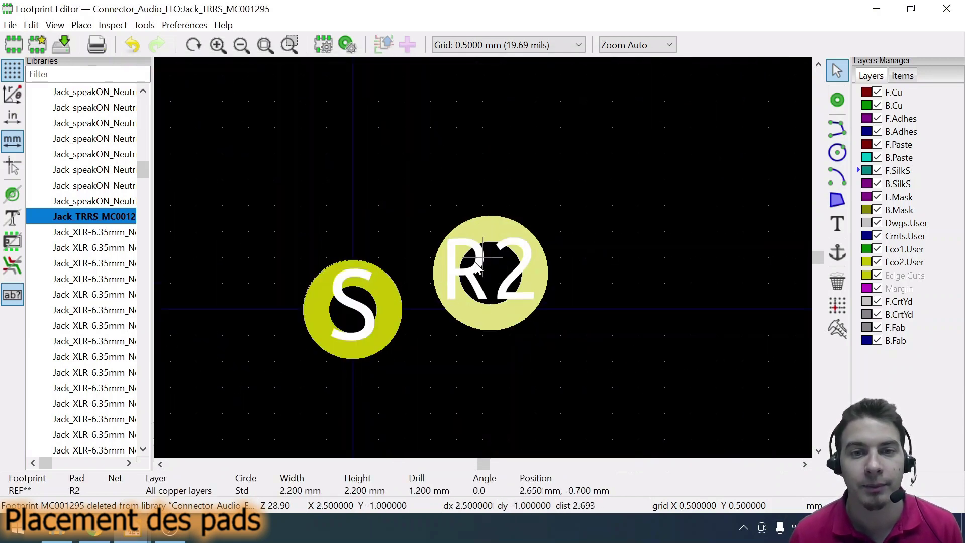
scroll(477, 264, "down", 1)
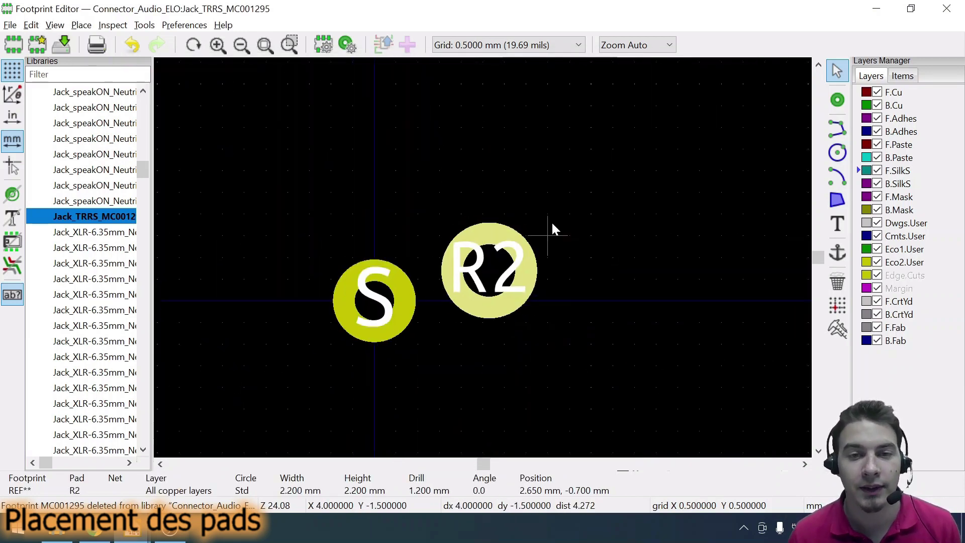
scroll(498, 251, "down", 1)
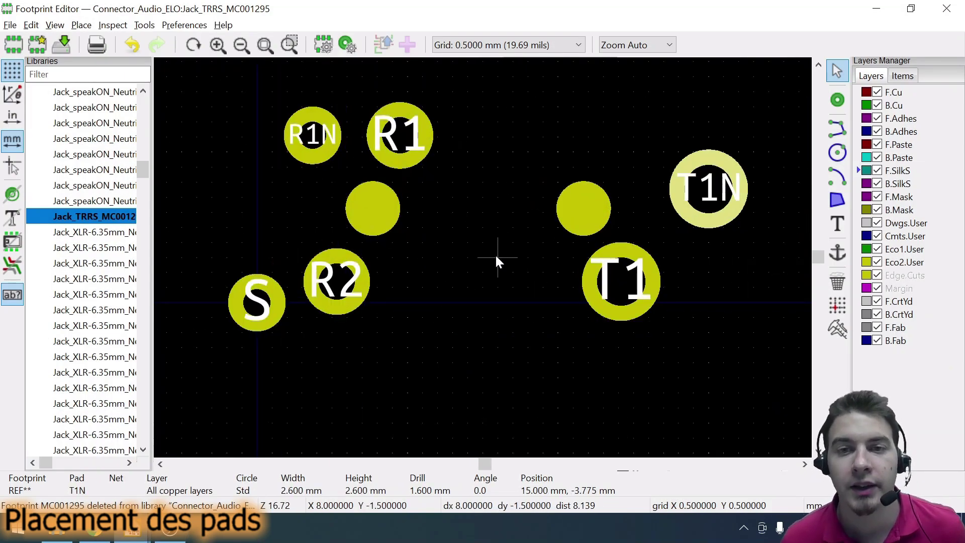
Open the properties of the unnumbered pad between R1 and R2 and choose the NPTH, Mechanical pad type.
left_click(515, 198)
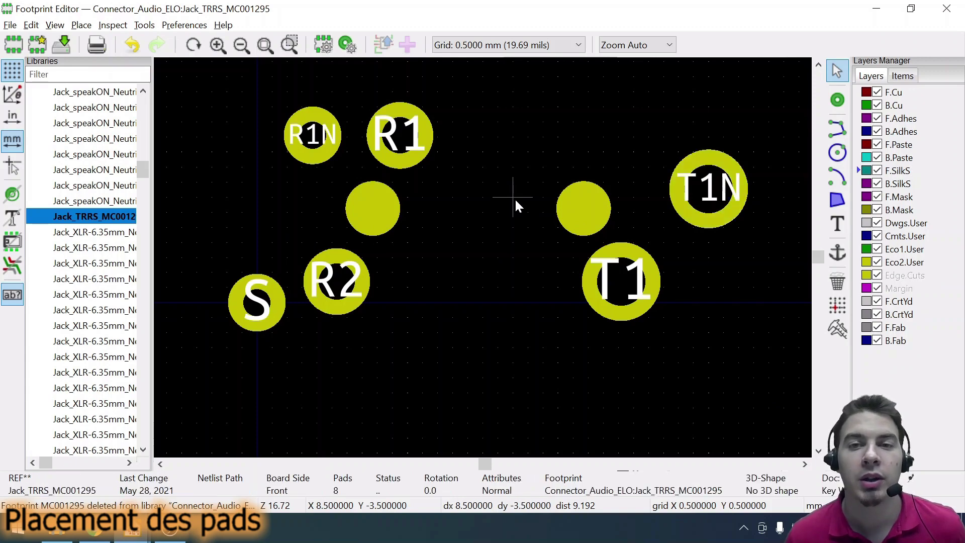
left_click(367, 206)
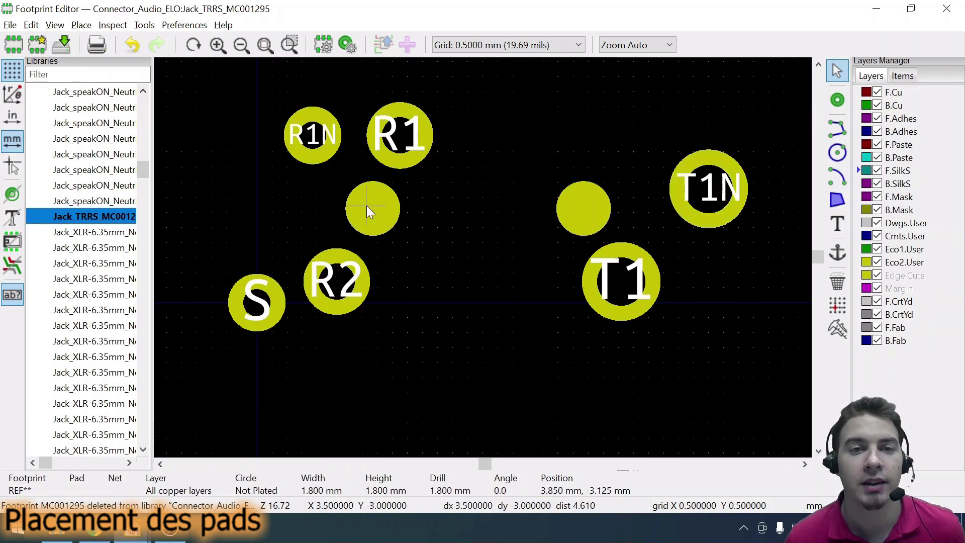
double_click(367, 206)
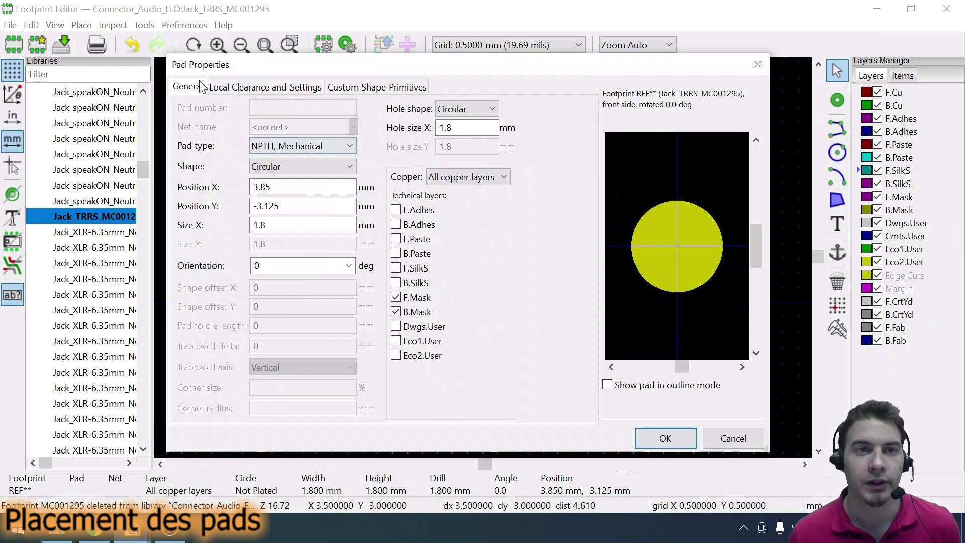
left_click(267, 148)
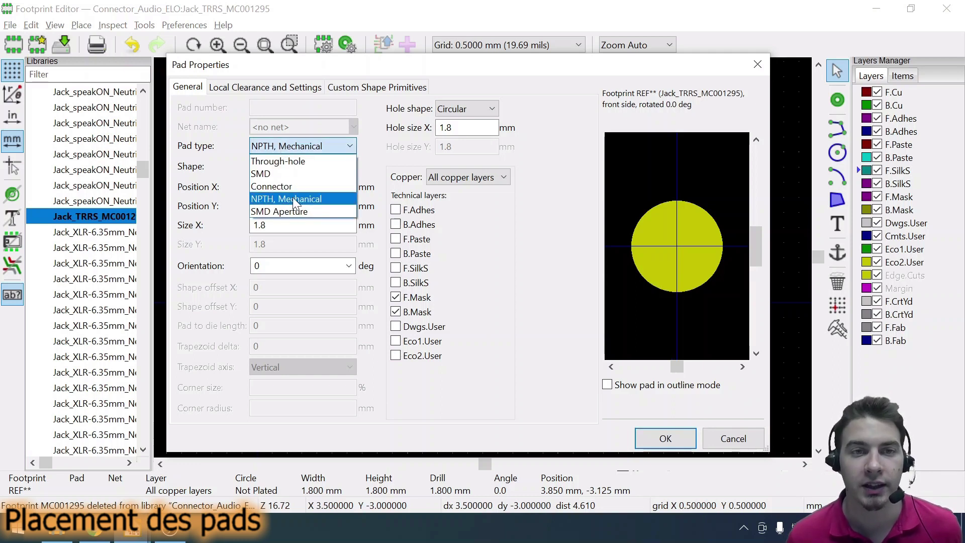
left_click(293, 198)
Compare the mechanical pad's hole size with its pad size, then accept the properties.
double_click(450, 128)
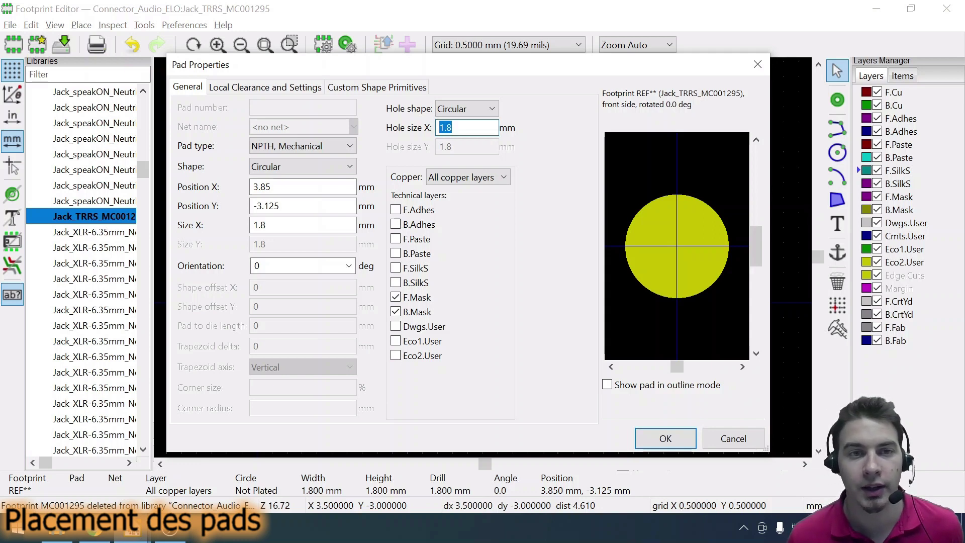
left_click_drag(271, 225, 251, 229)
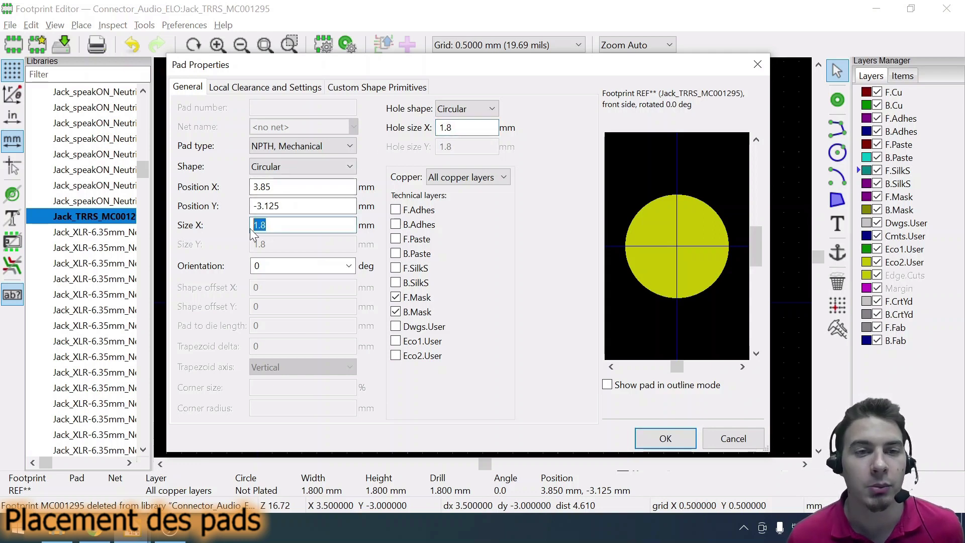
left_click(292, 226)
left_click(465, 127)
left_click(306, 224)
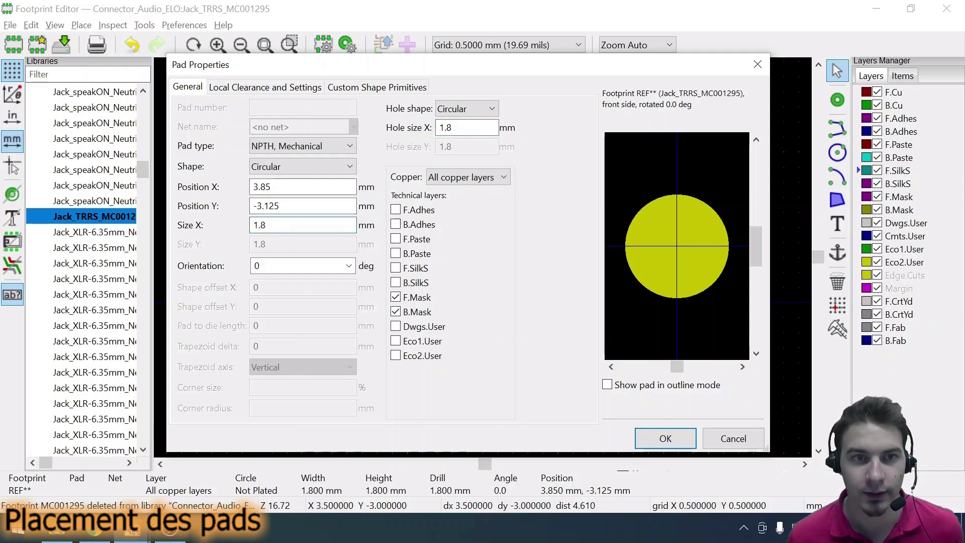
left_click(665, 438)
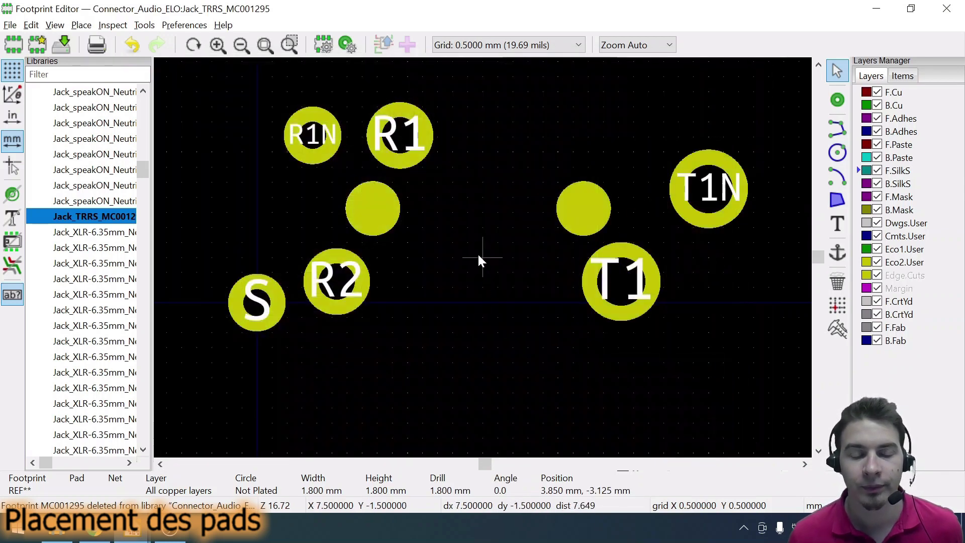
Open the 3D viewer, examine the footprint's plated pads and unplated mechanical holes up close, then close the viewer.
scroll(475, 226, "down", 1)
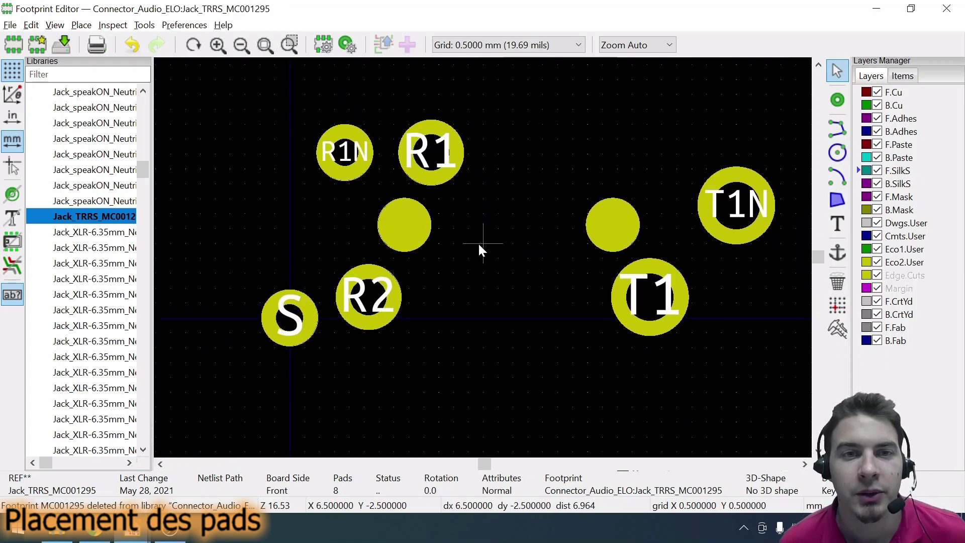
left_click(55, 26)
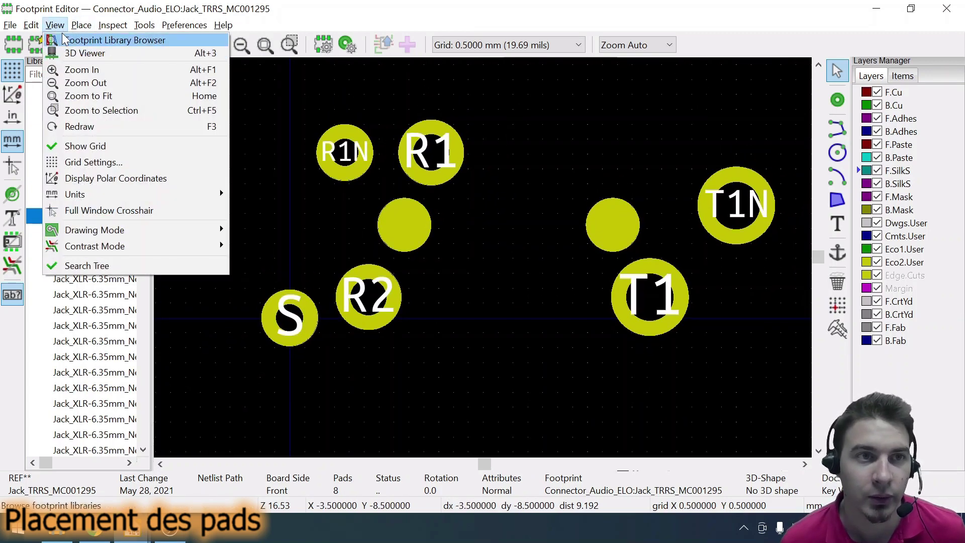
left_click(81, 53)
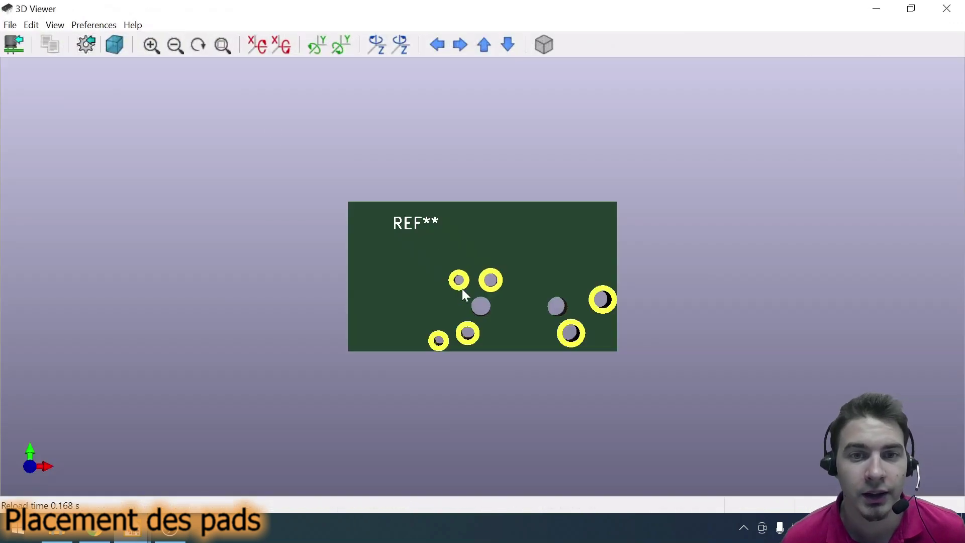
middle_click_drag(370, 401, 347, 249)
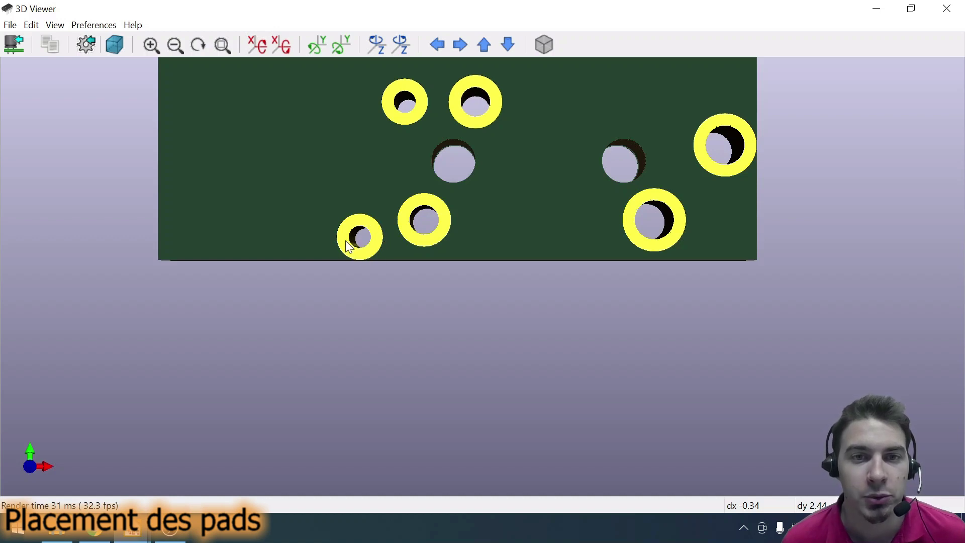
scroll(423, 154, "up", 4)
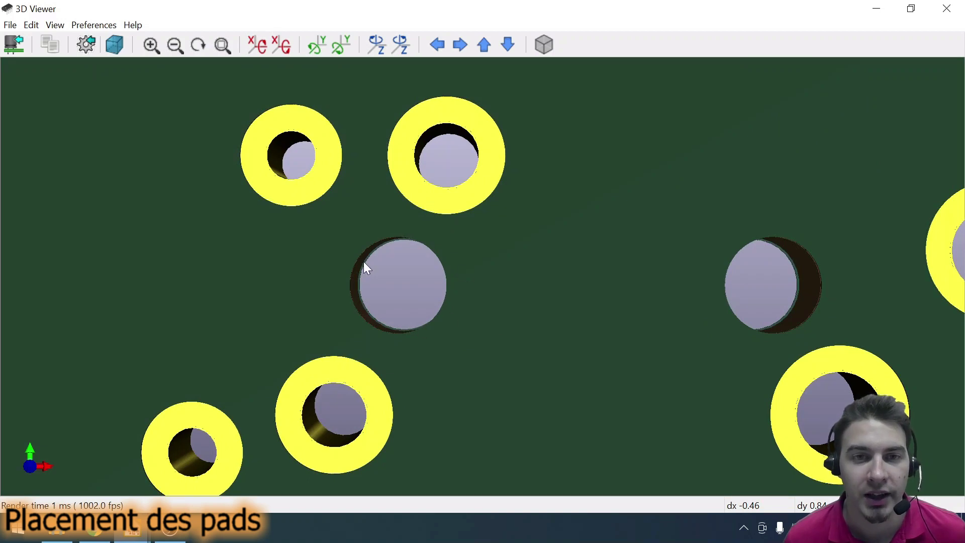
middle_click_drag(506, 270, 569, 267)
scroll(570, 269, "down", 2)
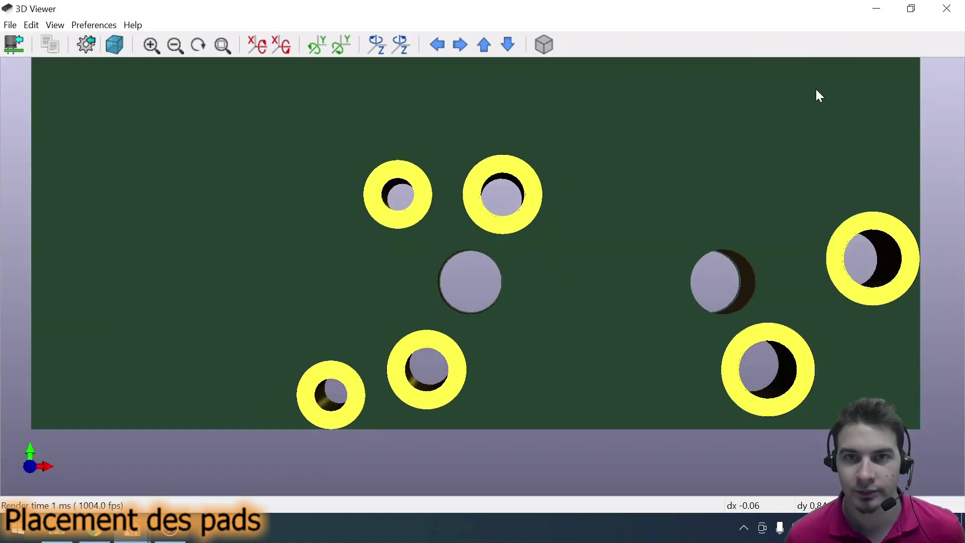
left_click(946, 8)
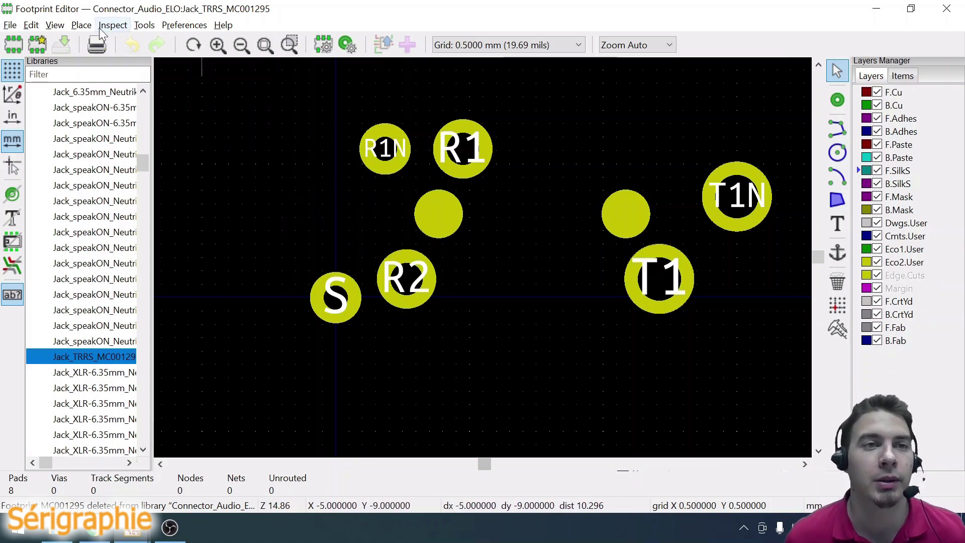
Draw a 1 mm horizontal line on F.SilkS between pads S and R2, from X 1 mm to X 2 mm at Y 0.5 mm.
left_click(82, 25)
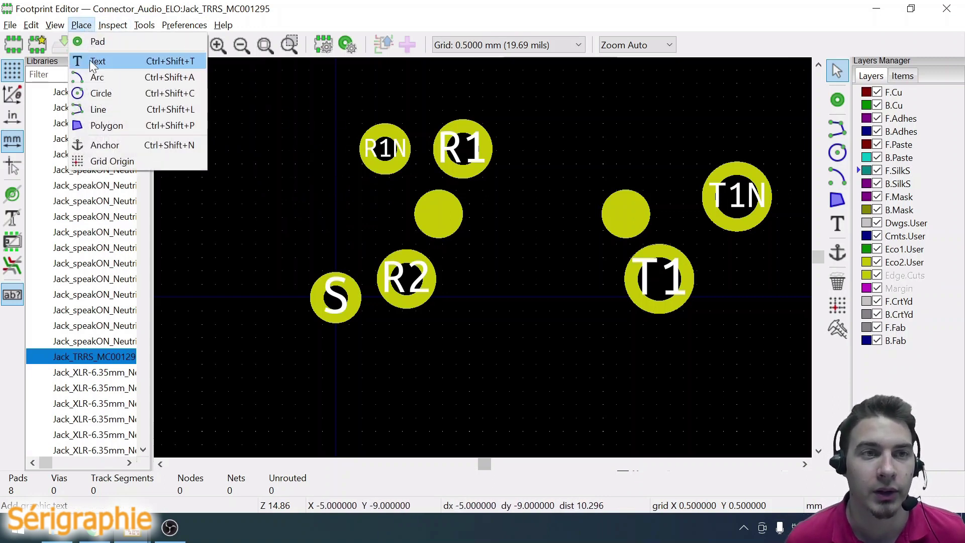
left_click(98, 110)
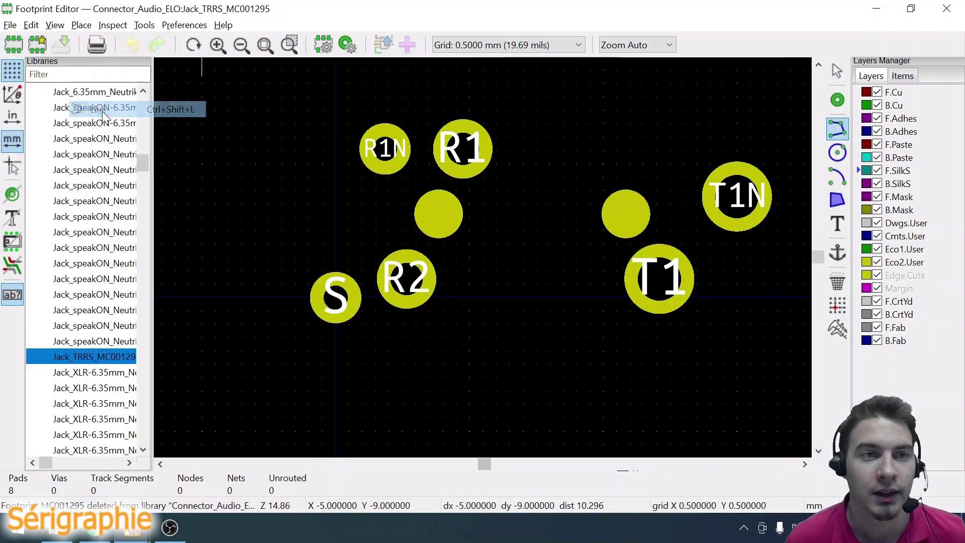
left_click(362, 310)
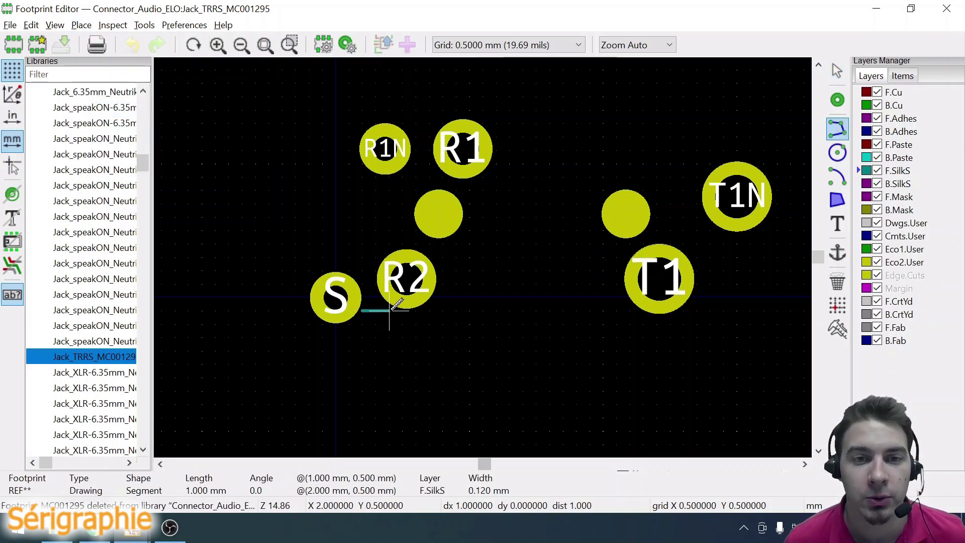
scroll(391, 307, "up", 5)
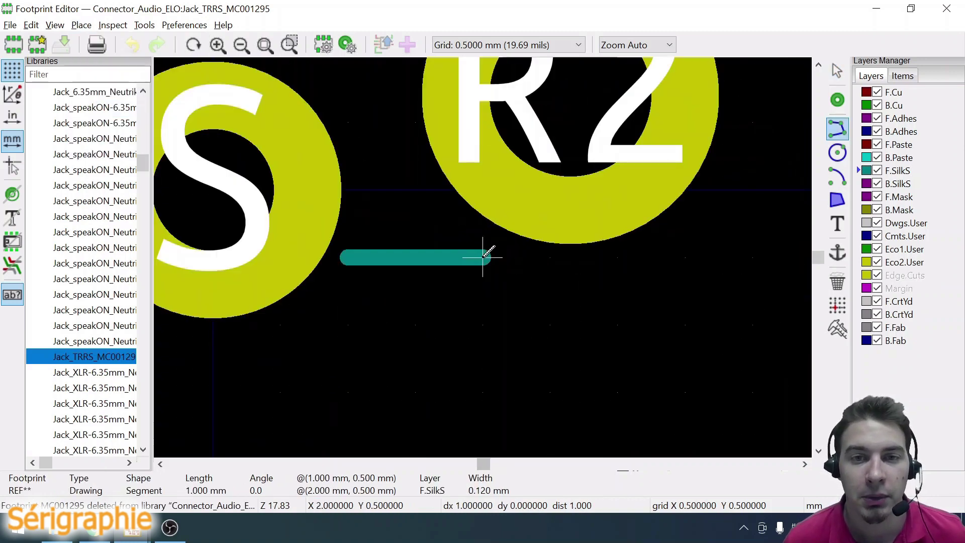
double_click(483, 257)
Draw a second horizontal F.SilkS line at Y 0.5 mm, from X 3.5 mm beside pad R2 to the near edge of pad T1.
scroll(550, 254, "down", 3)
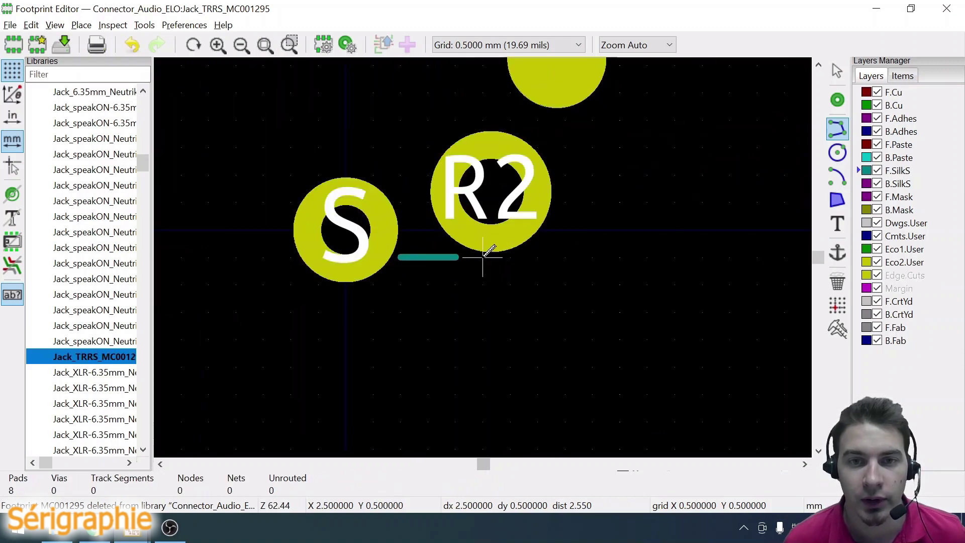
left_click(538, 257)
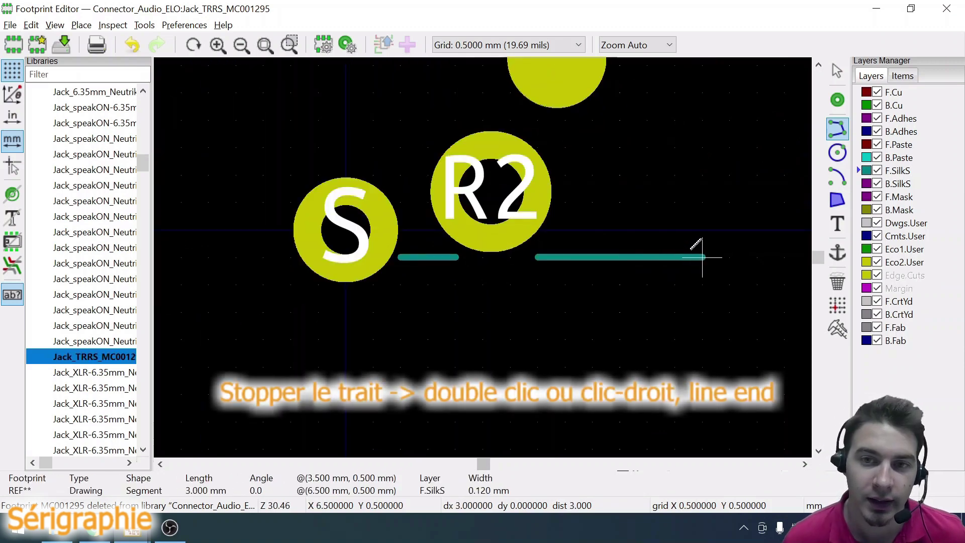
scroll(699, 257, "down", 1)
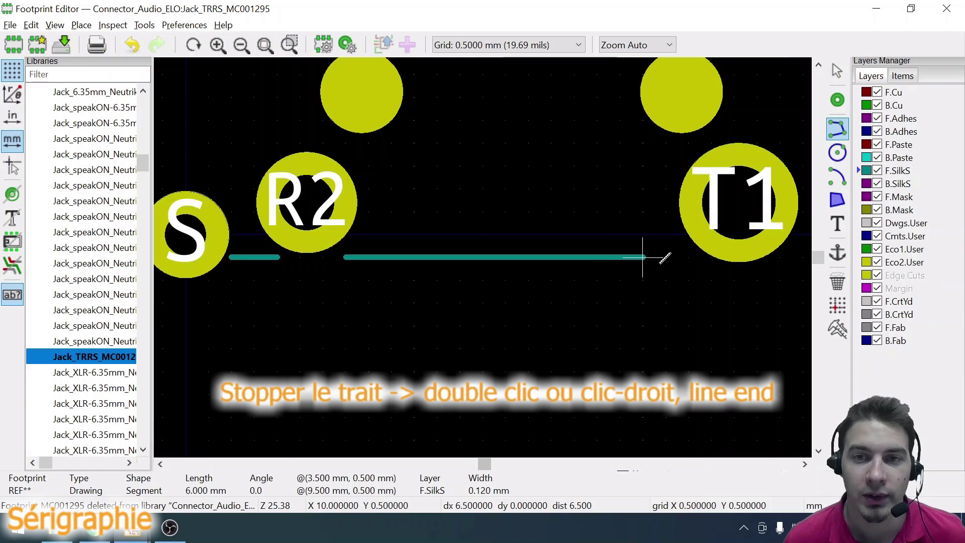
double_click(687, 257)
key("Escape")
scroll(471, 272, "down", 2)
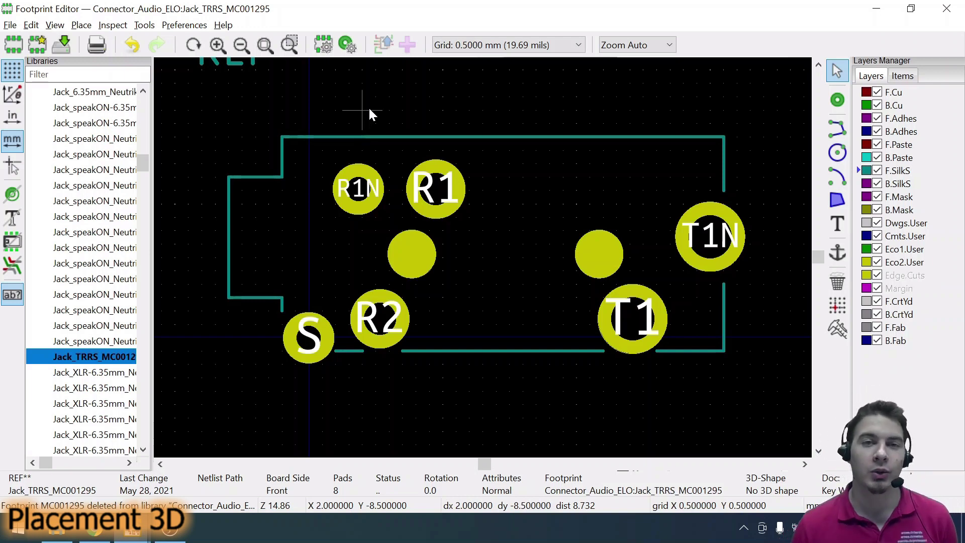
Start adding a 3D model in the footprint's 3D settings and choose the KICAD_LIB_ELO kicad-packages3D path.
left_click(325, 49)
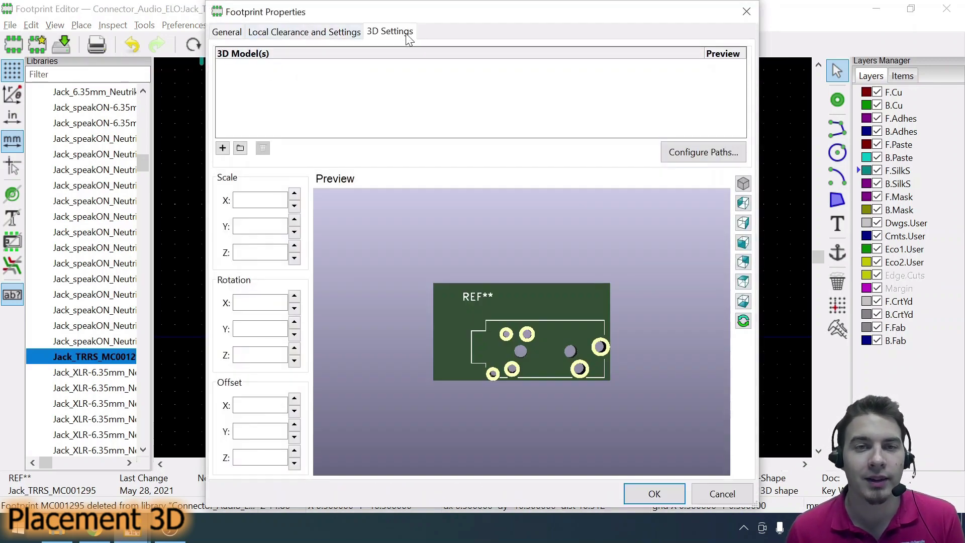
left_click(240, 149)
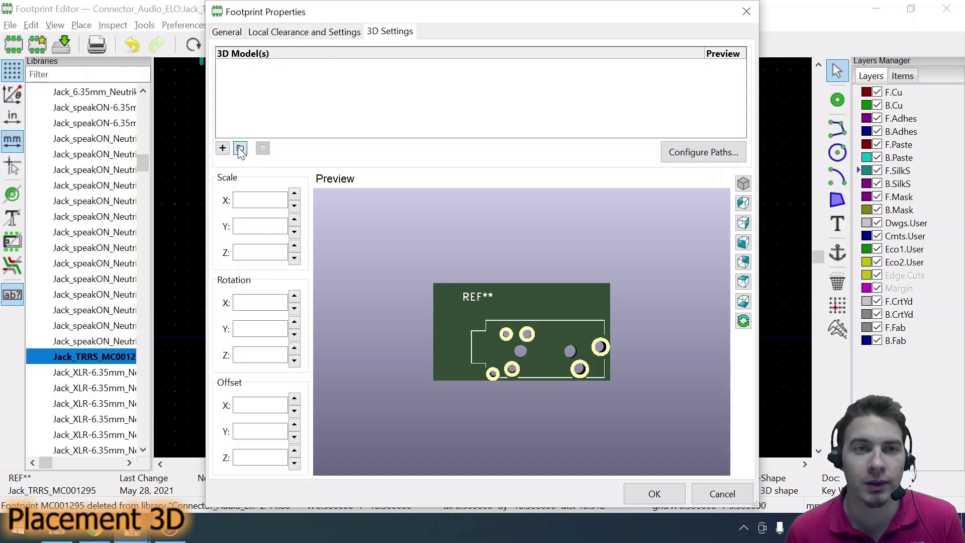
left_click(445, 355)
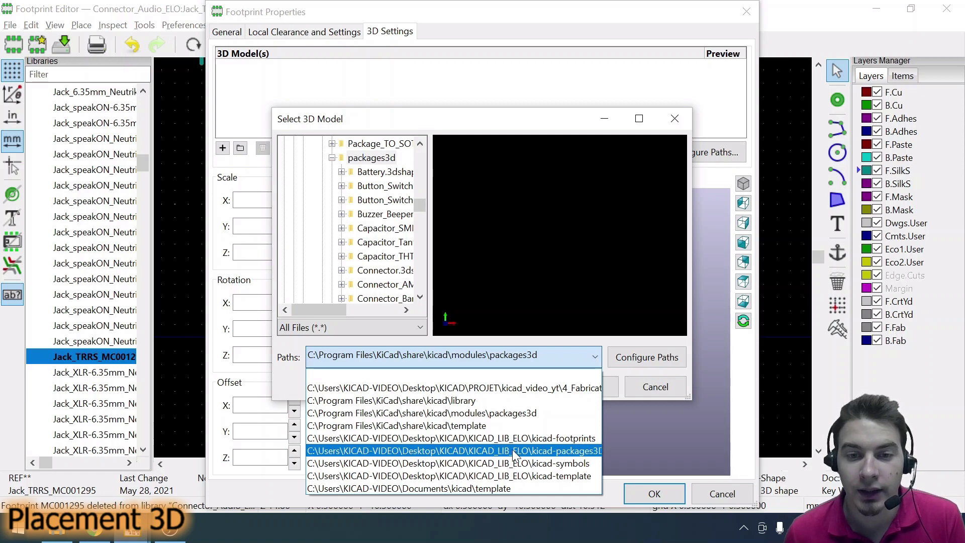
left_click(572, 452)
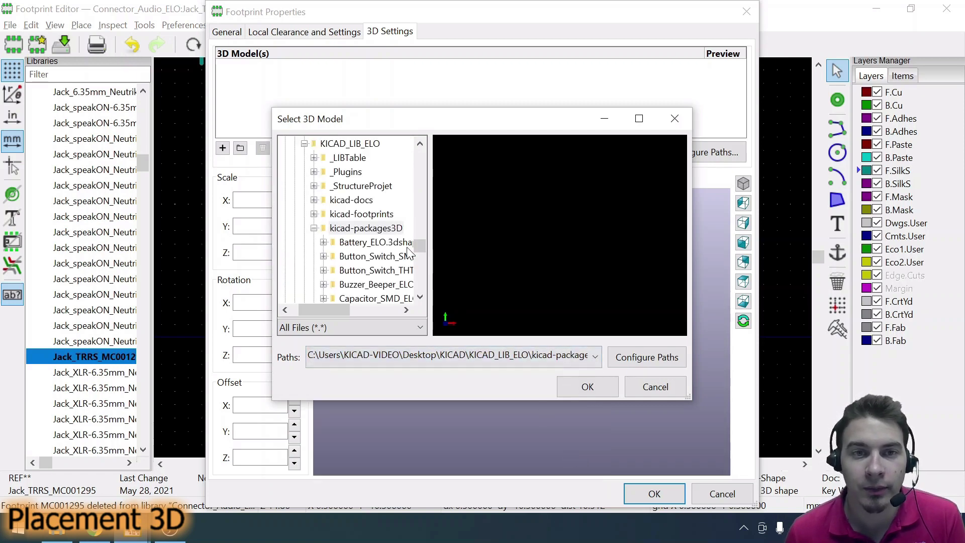
Add the MC120095.stp model from the Connector_Audio_ELO.3dshapes folder to the footprint.
scroll(409, 253, "down", 2)
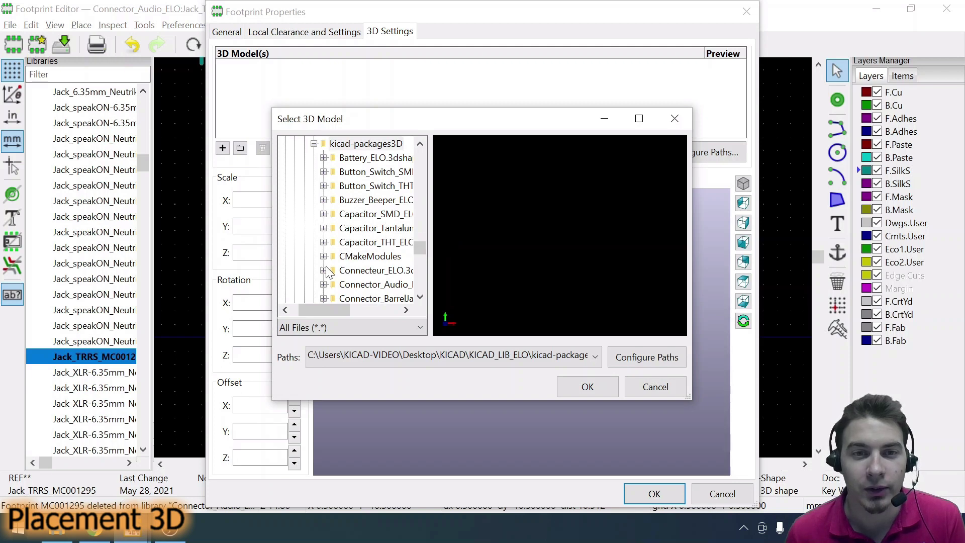
scroll(327, 271, "down", 1)
left_click(324, 243)
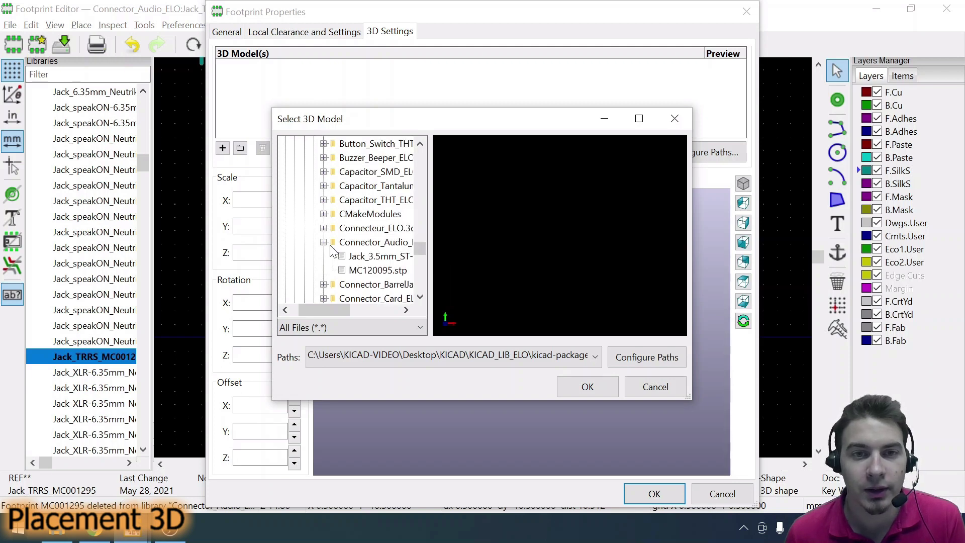
left_click(375, 274)
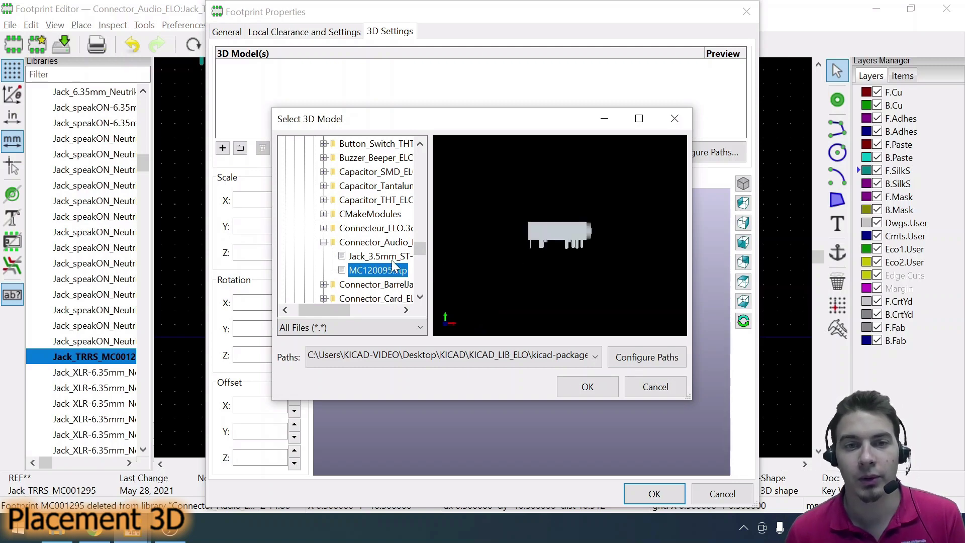
left_click(587, 386)
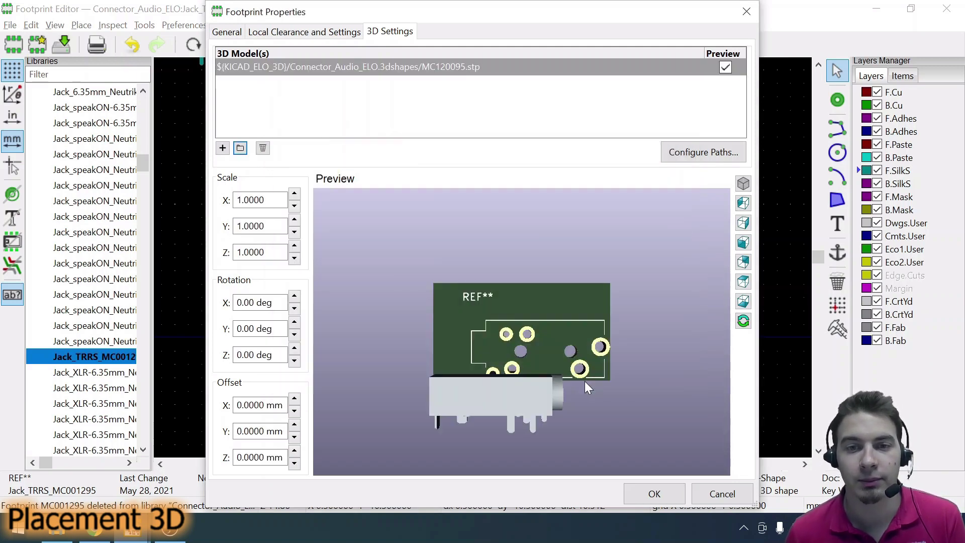
scroll(494, 376, "up", 1)
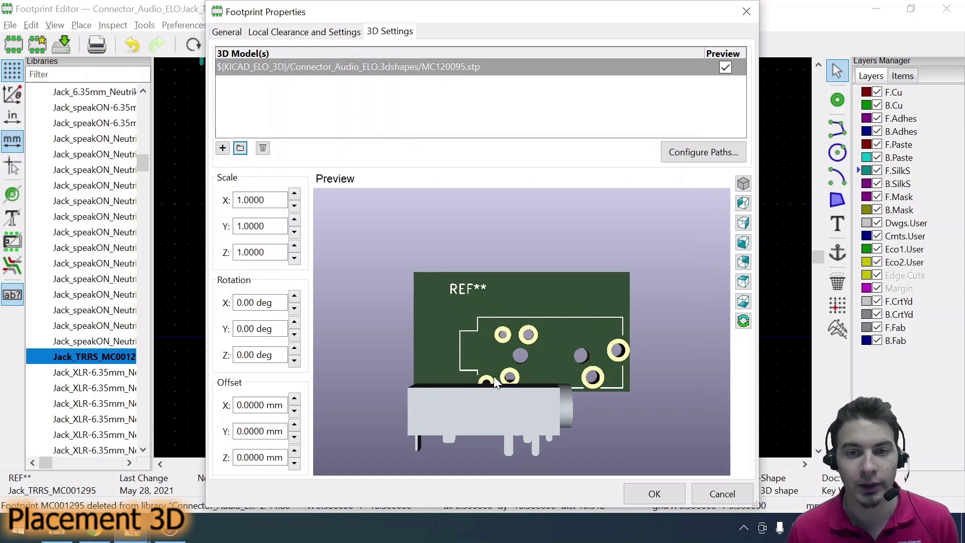
Widen the Footprint Properties dialog on both sides to enlarge the 3D model preview.
left_click_drag(201, 198, 82, 198)
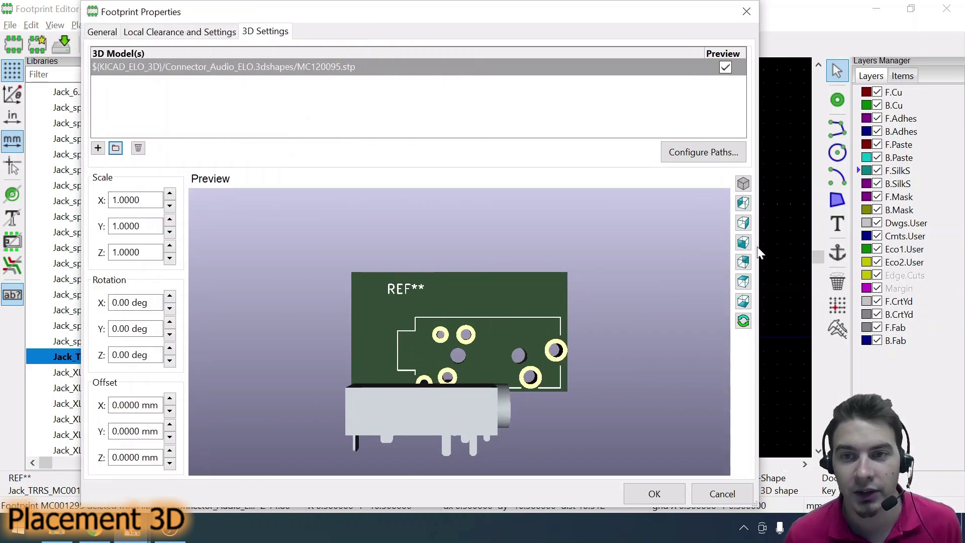
left_click_drag(759, 246, 854, 243)
scroll(539, 368, "down", 2)
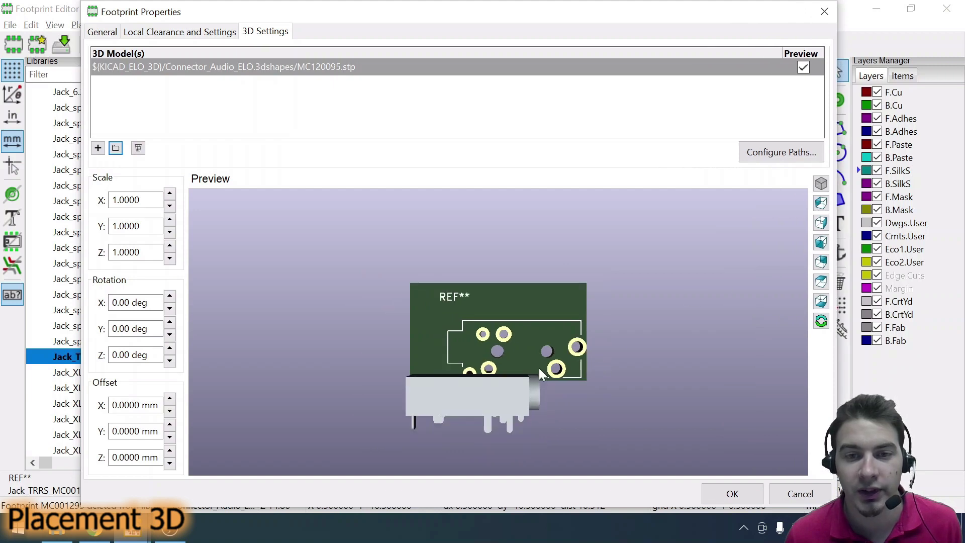
scroll(520, 287, "down", 1)
left_click_drag(485, 316, 438, 293)
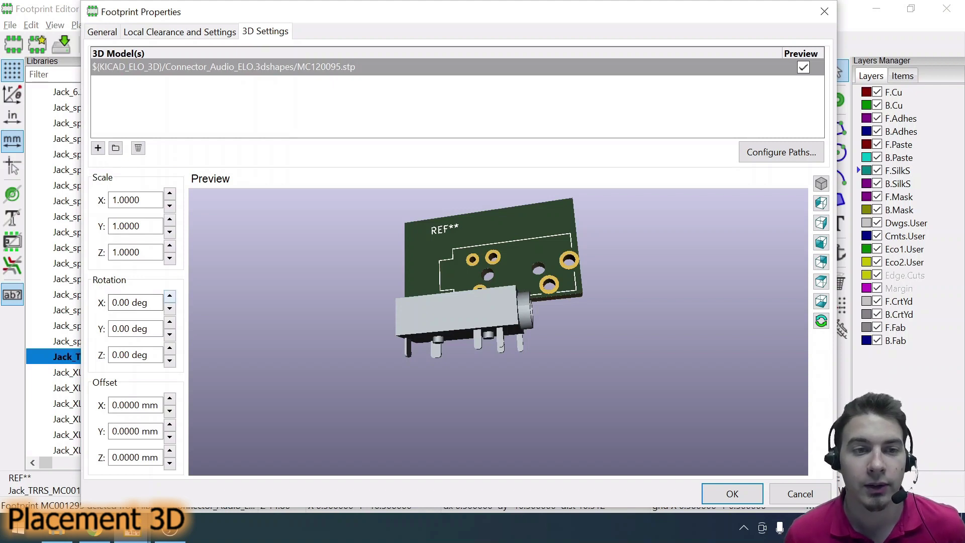
left_click_drag(169, 295, 170, 313)
left_click(170, 324)
left_click(170, 324)
left_click(170, 325)
left_click(171, 325)
left_click(171, 325)
left_click(170, 325)
left_click(171, 335)
left_click(171, 335)
left_click(171, 335)
double_click(170, 335)
Set the 3D model's Z rotation to 180 deg.
left_click(170, 348)
left_click(170, 349)
left_click(170, 348)
left_click(170, 349)
left_click(170, 349)
left_click(170, 349)
left_click_drag(170, 348, 170, 348)
left_click(170, 348)
left_click(170, 349)
left_click(170, 349)
left_click(170, 349)
left_click(170, 348)
left_click(170, 349)
left_click(170, 348)
left_click(170, 349)
left_click(170, 348)
left_click(170, 348)
left_click(170, 348)
left_click(170, 349)
left_click(170, 348)
left_click(170, 348)
left_click(170, 348)
left_click(170, 349)
Set the 3D model's X rotation to -90 deg, keeping its Y rotation at 0 deg.
left_click(170, 334)
left_click(170, 295)
left_click(170, 295)
left_click(170, 309)
left_click(171, 309)
left_click(170, 308)
left_click(170, 309)
left_click(170, 309)
left_click(170, 309)
left_click(171, 309)
left_click(171, 309)
left_click(170, 309)
left_click(170, 308)
left_click(170, 309)
left_click(170, 308)
left_click(170, 308)
left_click(171, 308)
left_click(170, 308)
left_click(170, 309)
left_click(170, 309)
left_click(170, 309)
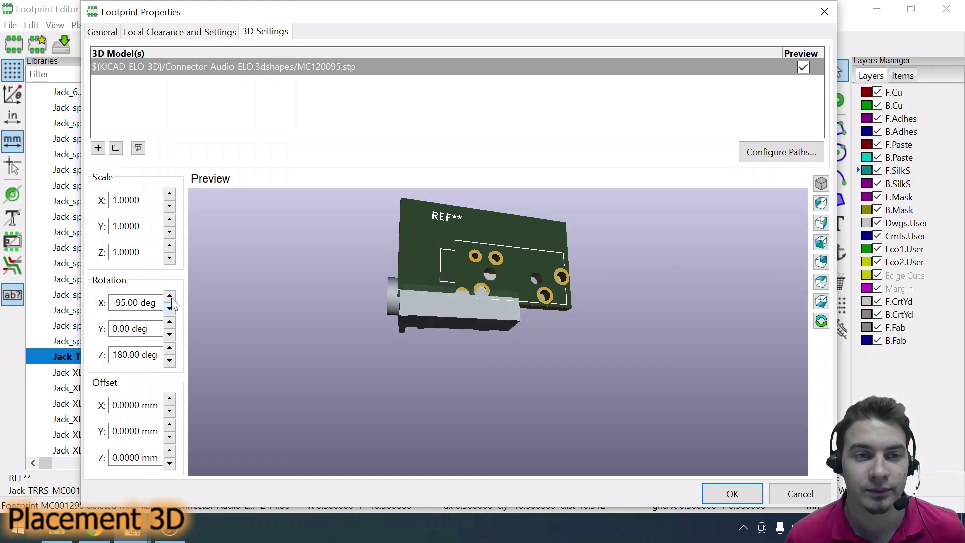
left_click(171, 297)
Set the 3D model's Z offset to 5 mm so the jack body rests on the board surface.
left_click_drag(416, 352, 492, 363)
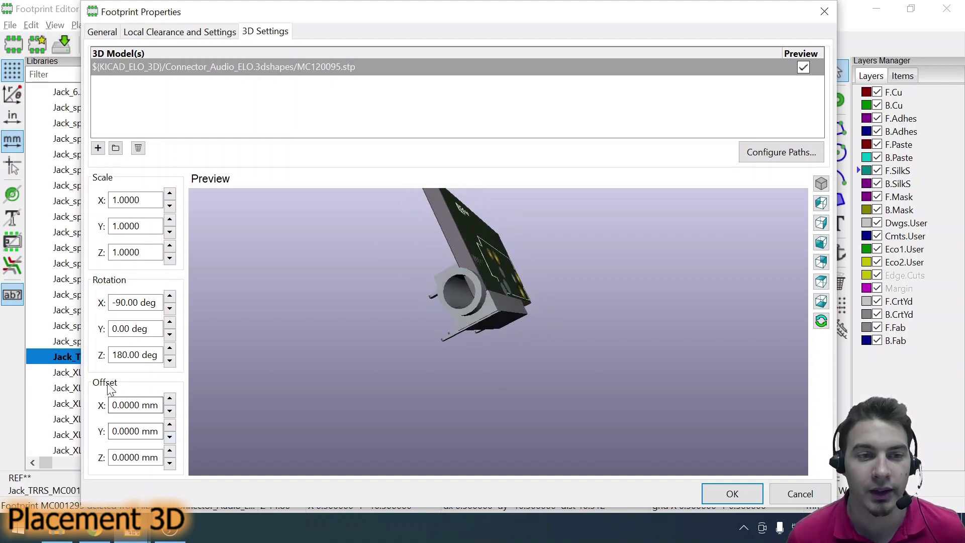
left_click(169, 451)
left_click(169, 451)
left_click(169, 451)
left_click(169, 450)
left_click(170, 451)
left_click(169, 451)
left_click(169, 451)
left_click(170, 450)
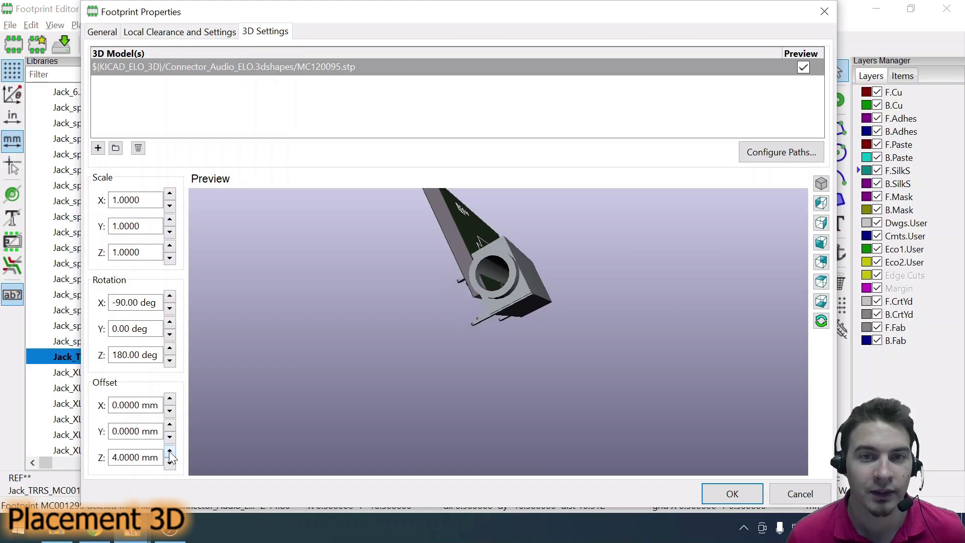
left_click(170, 451)
left_click(169, 451)
left_click(169, 451)
left_click_drag(349, 351, 448, 330)
scroll(505, 261, "up", 3)
scroll(505, 262, "down", 1)
left_click_drag(483, 294, 428, 395)
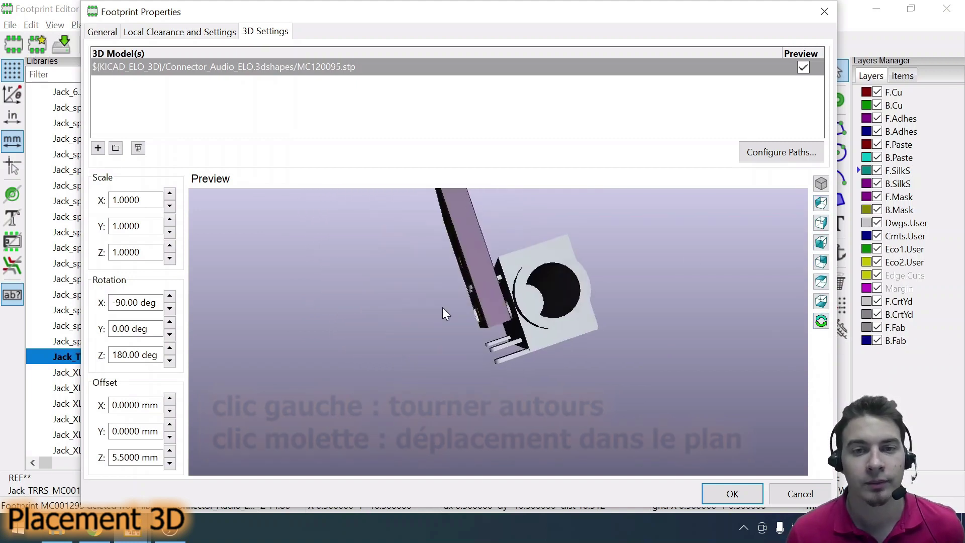
left_click_drag(443, 306, 433, 315)
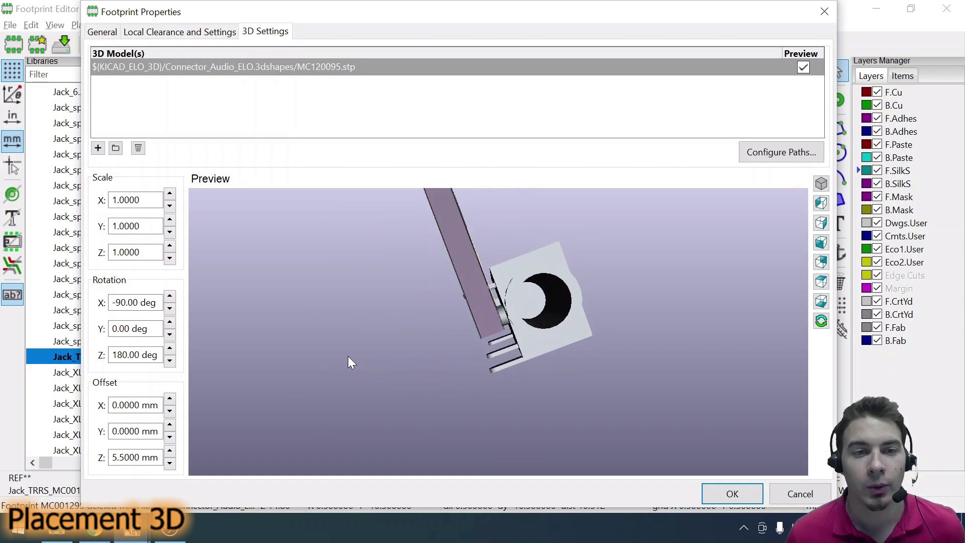
left_click(170, 463)
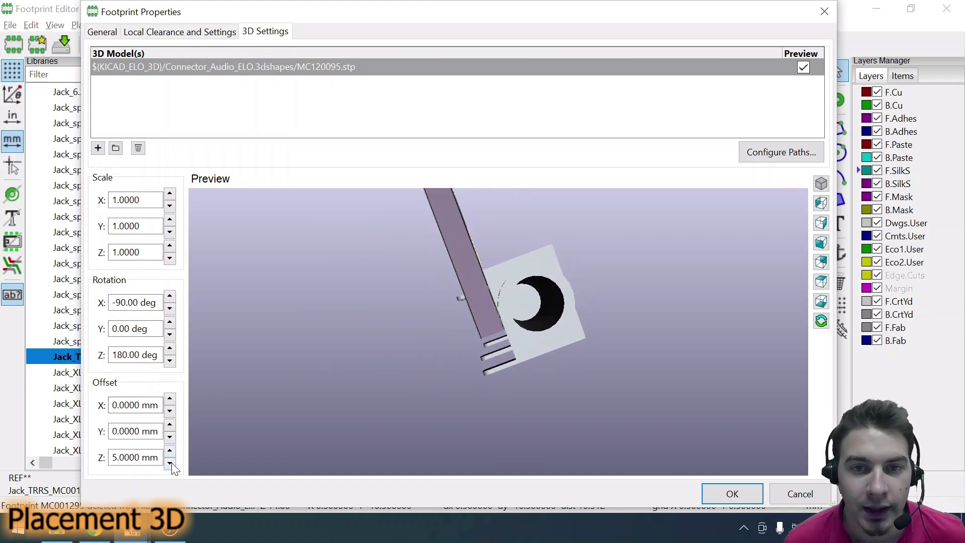
Offset the 3D model by 7.35 mm in X and 3.4 mm in Y to align its pins with the holes.
scroll(518, 289, "up", 5)
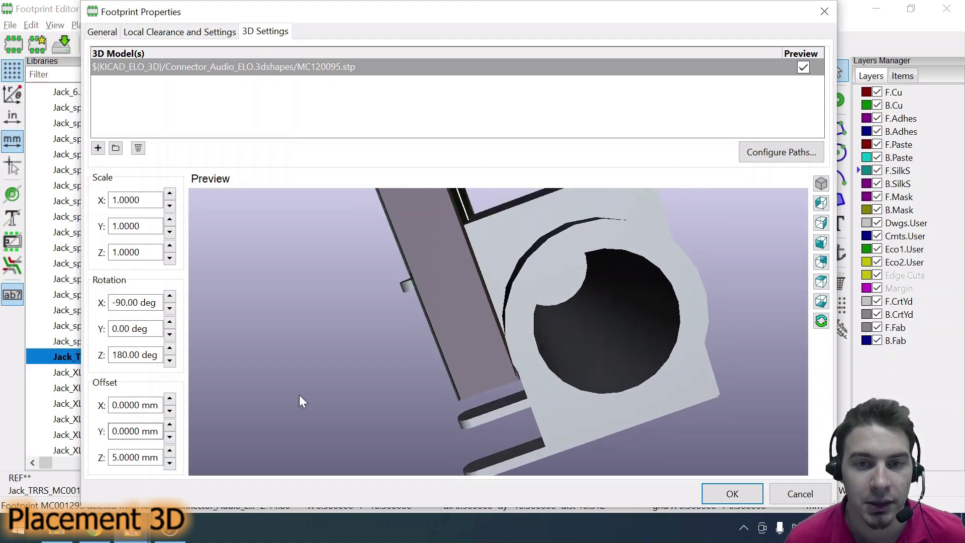
scroll(462, 334, "up", 3)
scroll(462, 334, "down", 5)
left_click_drag(484, 324, 463, 288)
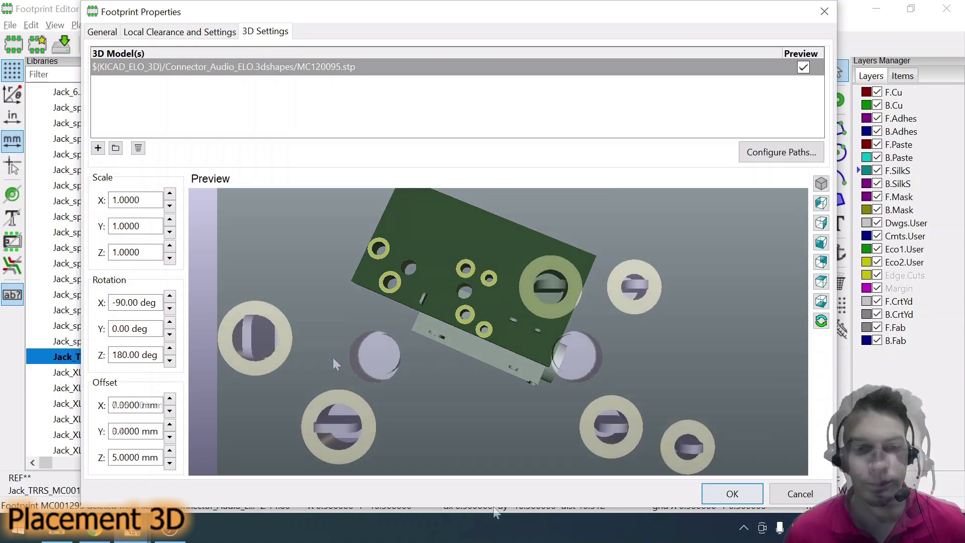
scroll(332, 357, "up", 5)
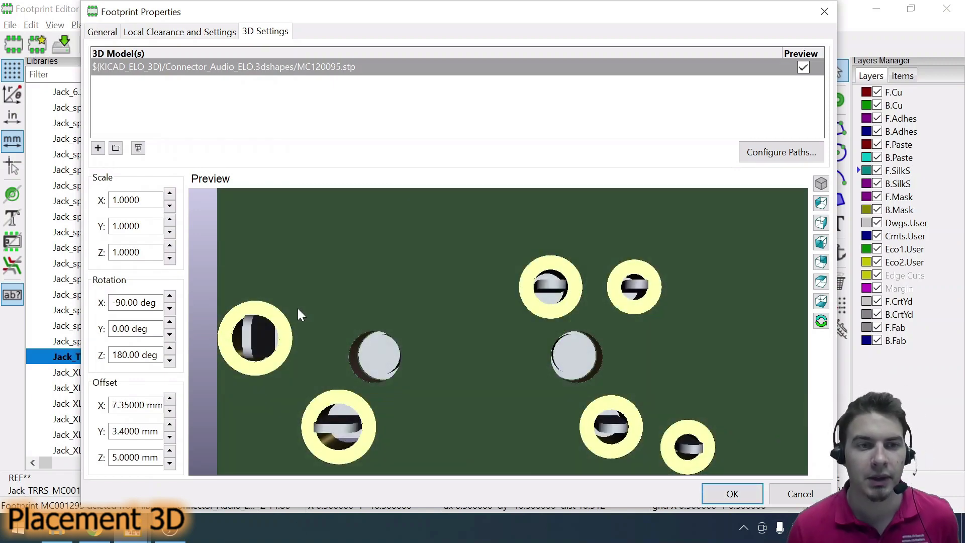
Check the alignment of the jack's pins and pegs with the footprint holes from below.
double_click(151, 302)
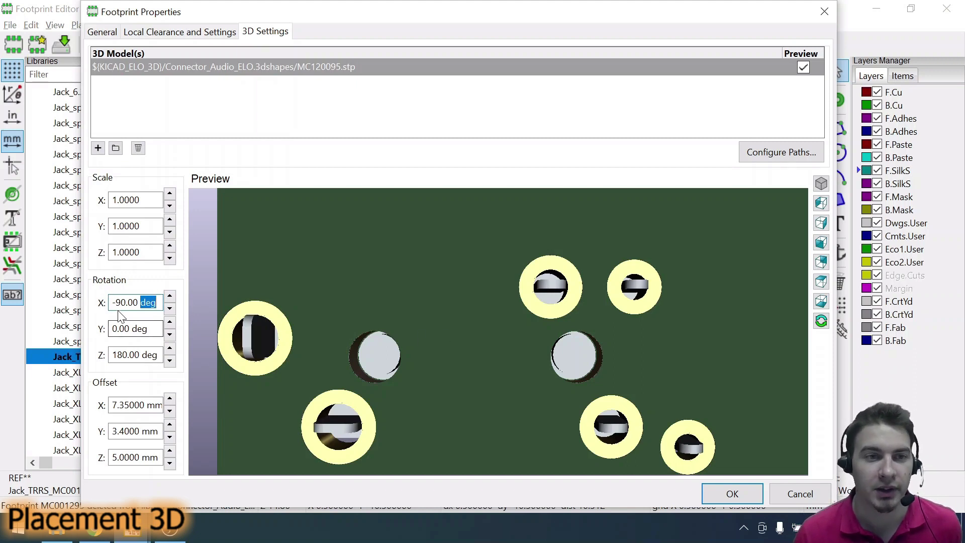
middle_click_drag(360, 340, 398, 280)
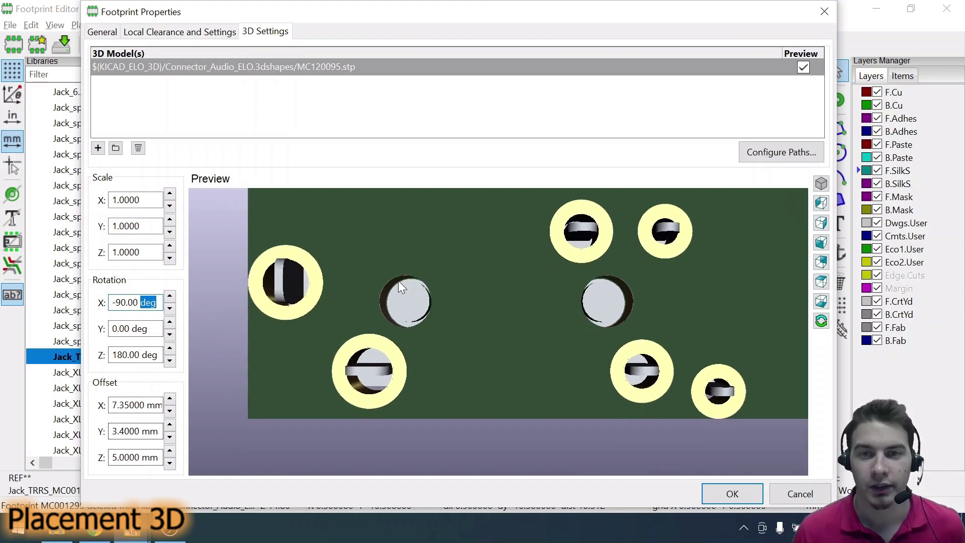
left_click(824, 300)
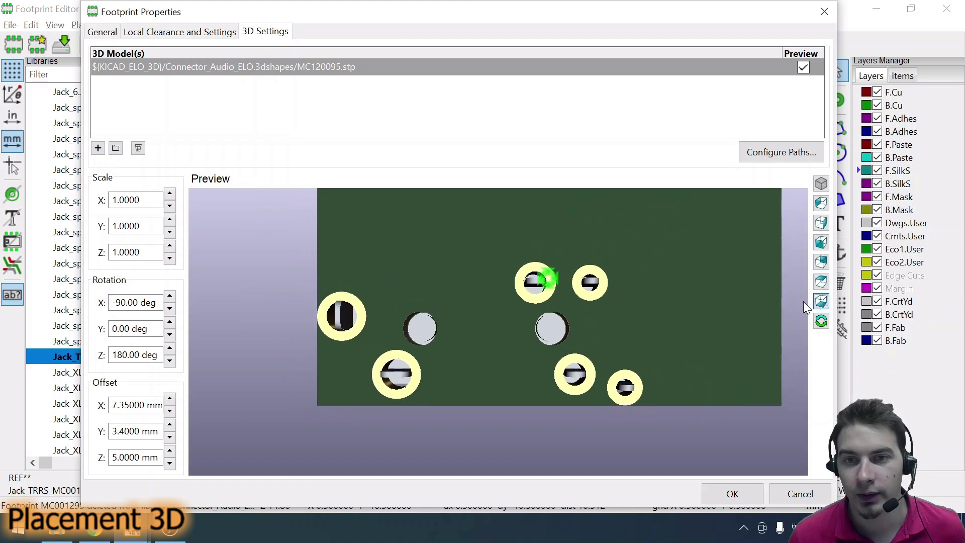
scroll(494, 331, "up", 8)
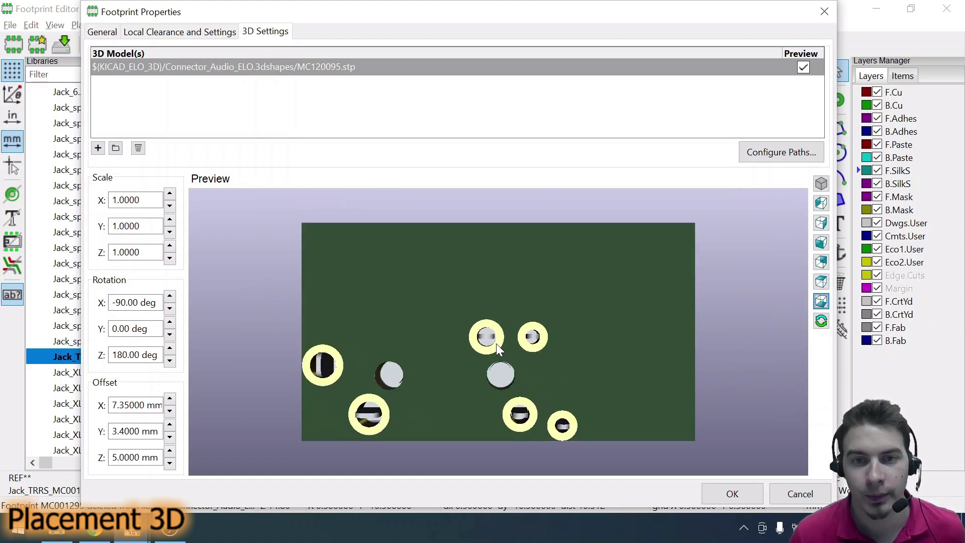
Check the jack body against the silkscreen outline from above and accept the footprint's 3D settings.
left_click(822, 281)
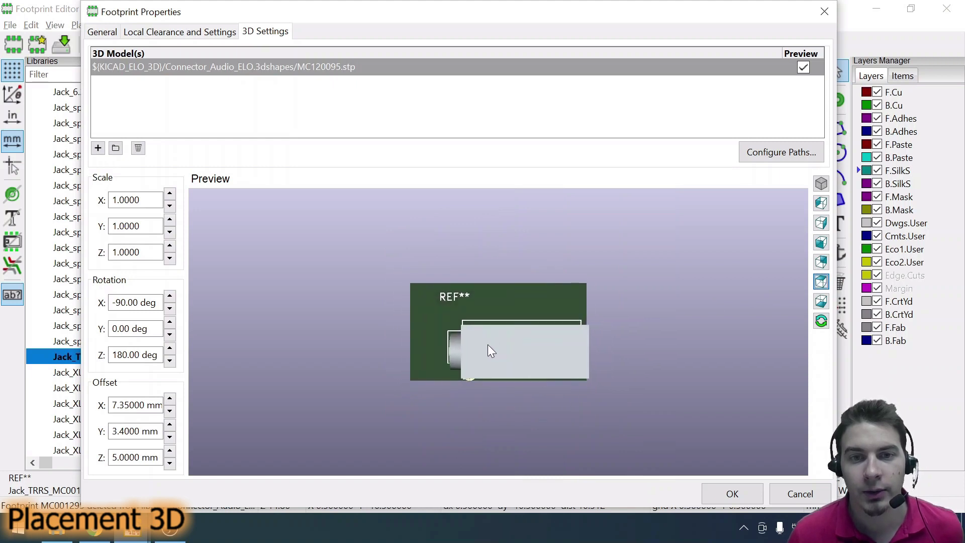
scroll(487, 345, "up", 6)
middle_click_drag(431, 318, 505, 377)
middle_click_drag(495, 410, 506, 278)
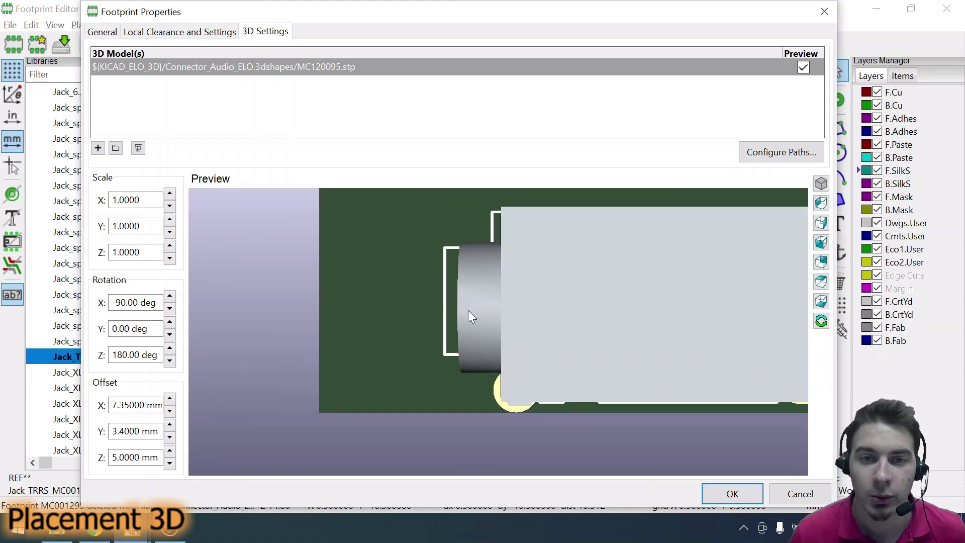
middle_click_drag(504, 358, 311, 300)
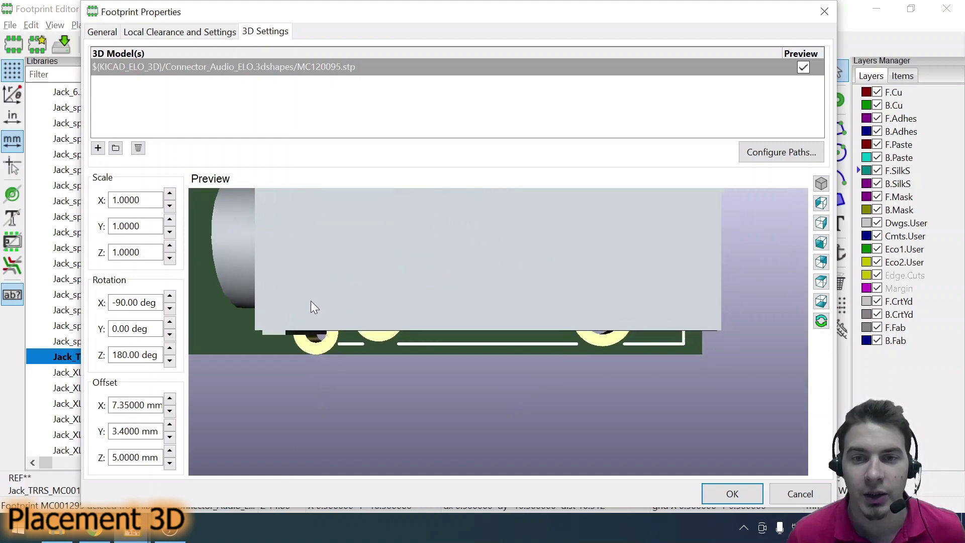
middle_click_drag(533, 331, 360, 384)
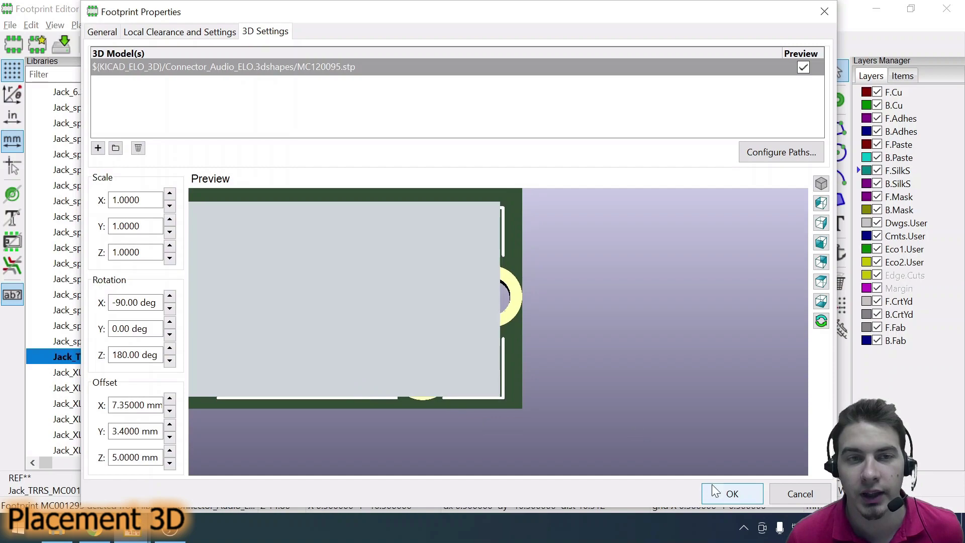
left_click(725, 493)
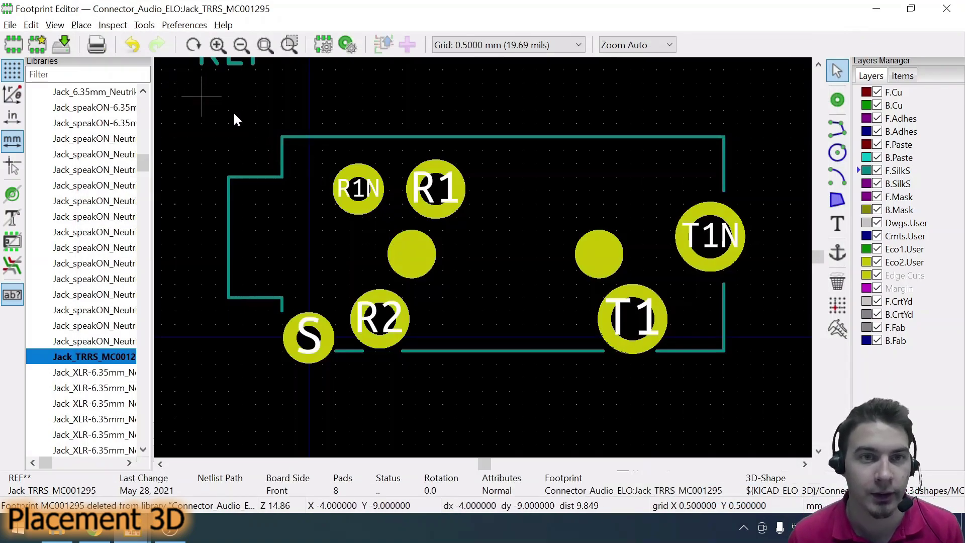
Examine the jack model's fit within the silkscreen outline in the 3D viewer, and return to the footprint.
key("alt+3")
scroll(432, 260, "up", 5)
middle_click_drag(432, 260, 535, 278)
left_click(947, 8)
Move the silkscreen outline's upper edge to Y -7 mm, shortening the adjoining vertical segments to 1 mm and 1.5 mm.
scroll(309, 139, "up", 3)
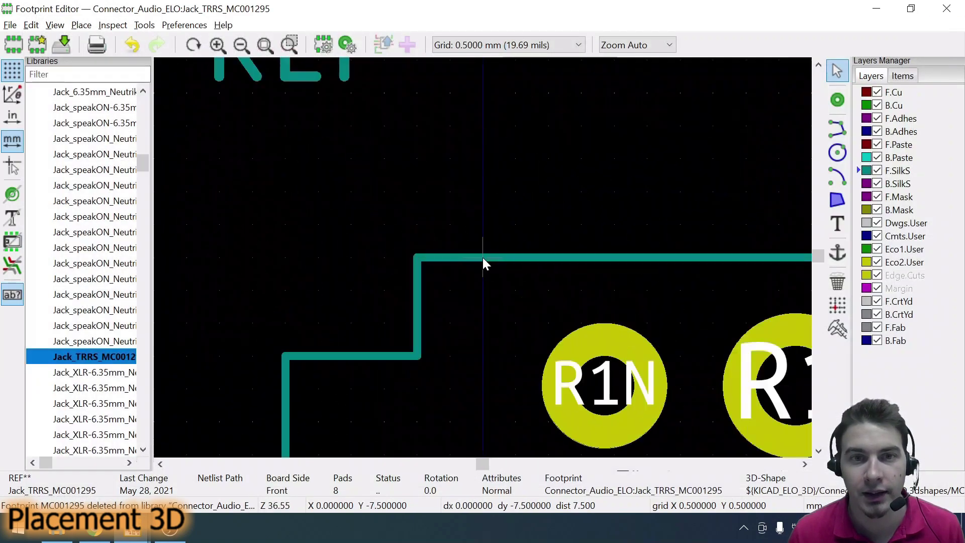
left_click(420, 290)
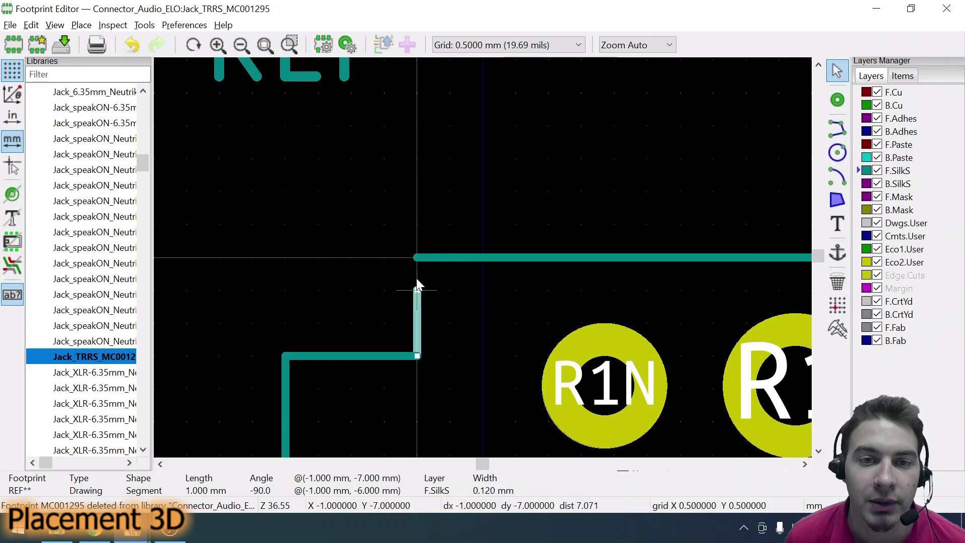
left_click(419, 259)
left_click_drag(417, 258, 417, 290)
scroll(480, 264, "up", 3)
middle_click_drag(473, 263, 414, 207)
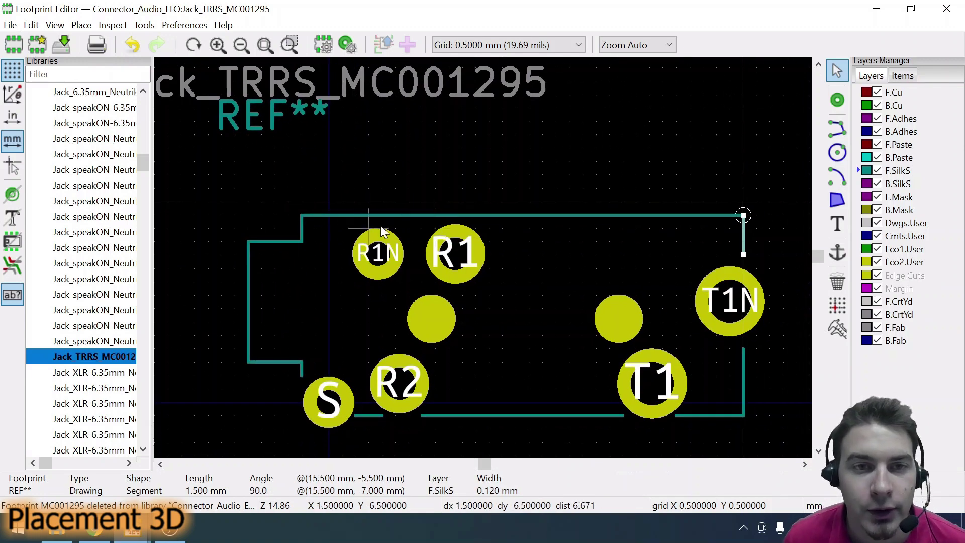
right_click(311, 213)
mouse_move(366, 504)
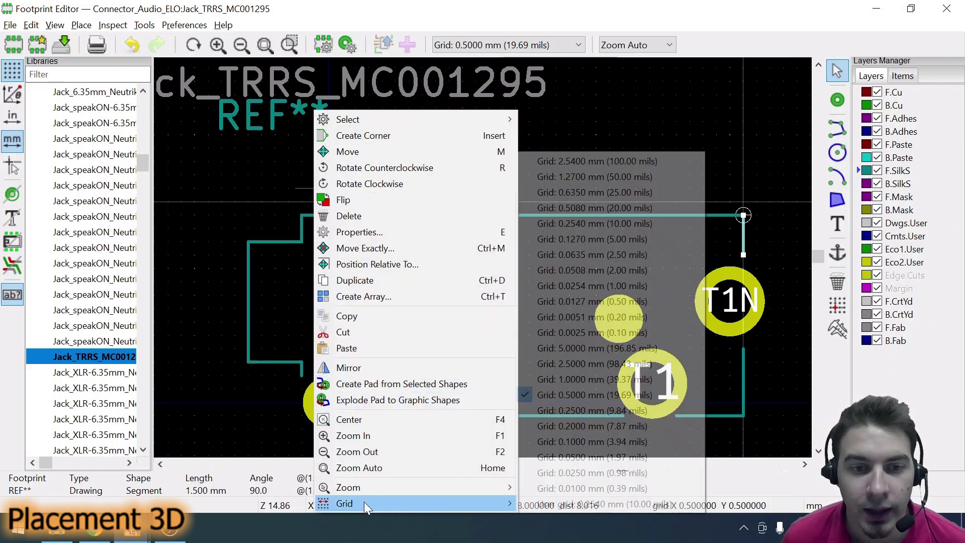
left_click(265, 200)
scroll(482, 261, "up", 2)
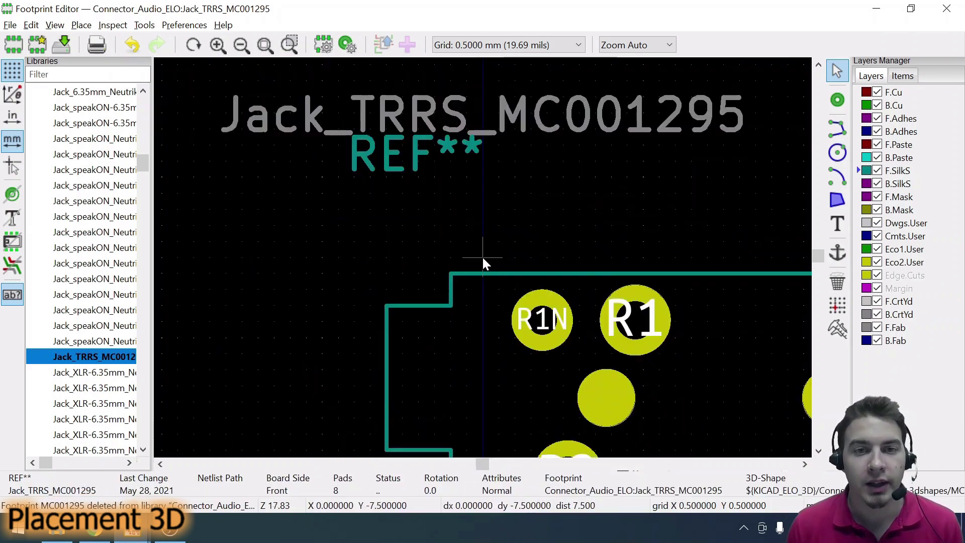
middle_click_drag(498, 235, 367, 233)
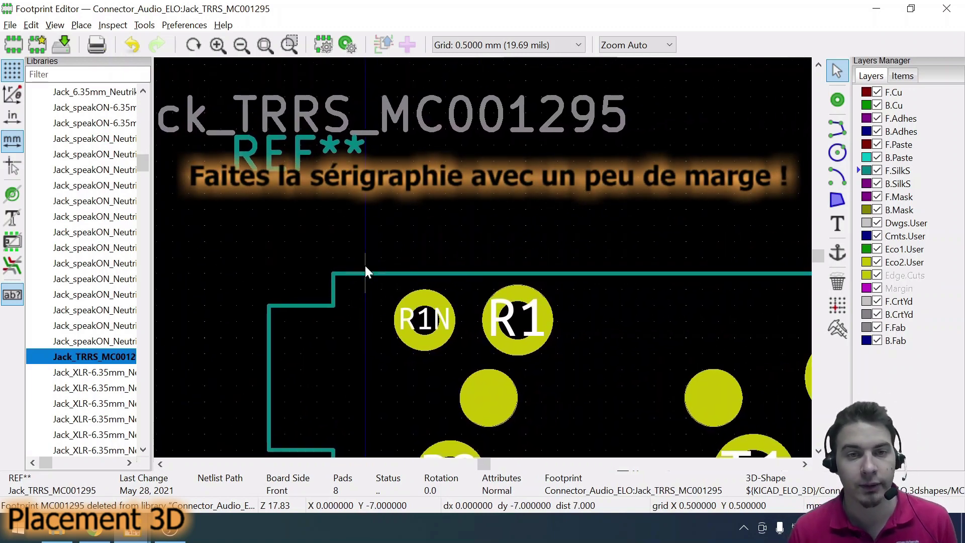
scroll(365, 267, "up", 1)
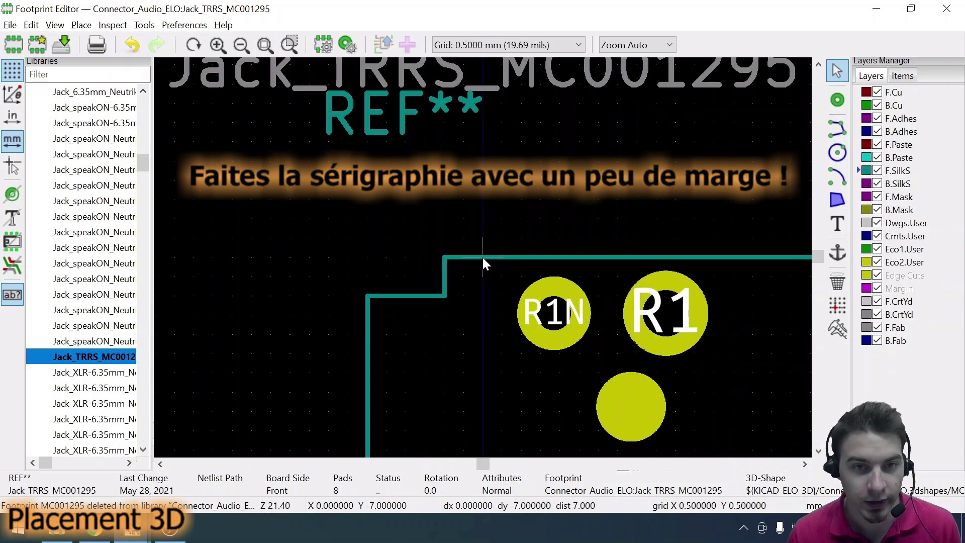
middle_click_drag(484, 262, 366, 247)
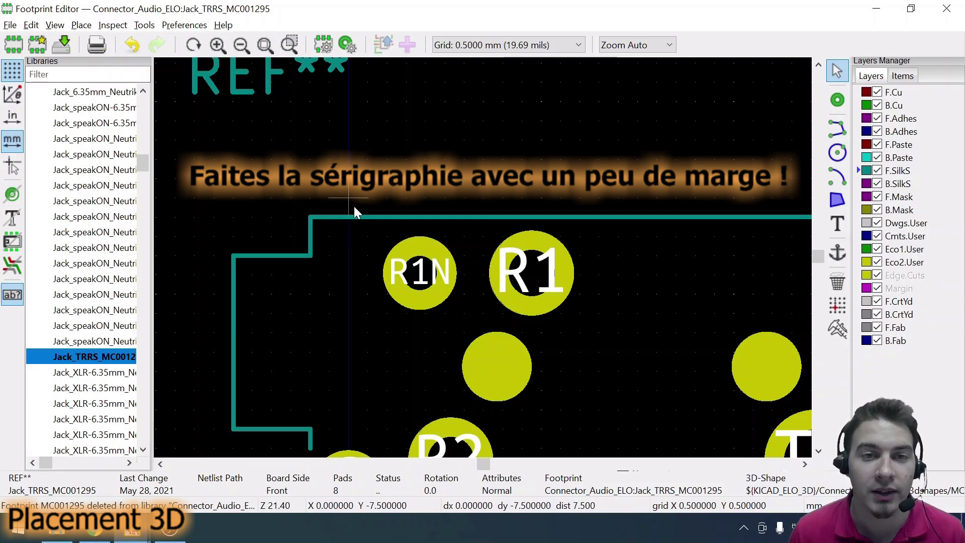
middle_click_drag(621, 184, 543, 155)
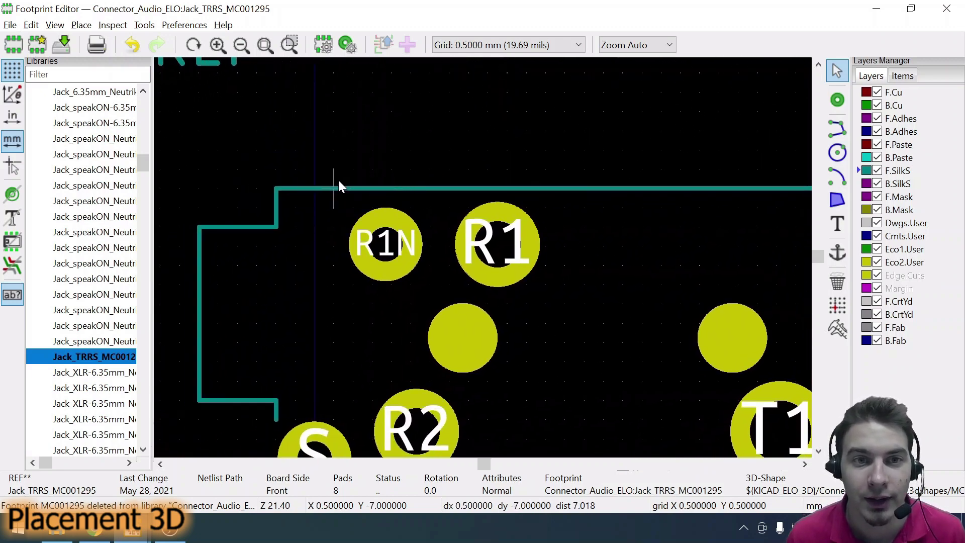
Examine the margin between the jack body and the silkscreen's upper edge in the 3D viewer.
left_click(285, 188)
left_click(276, 201)
key("alt+3")
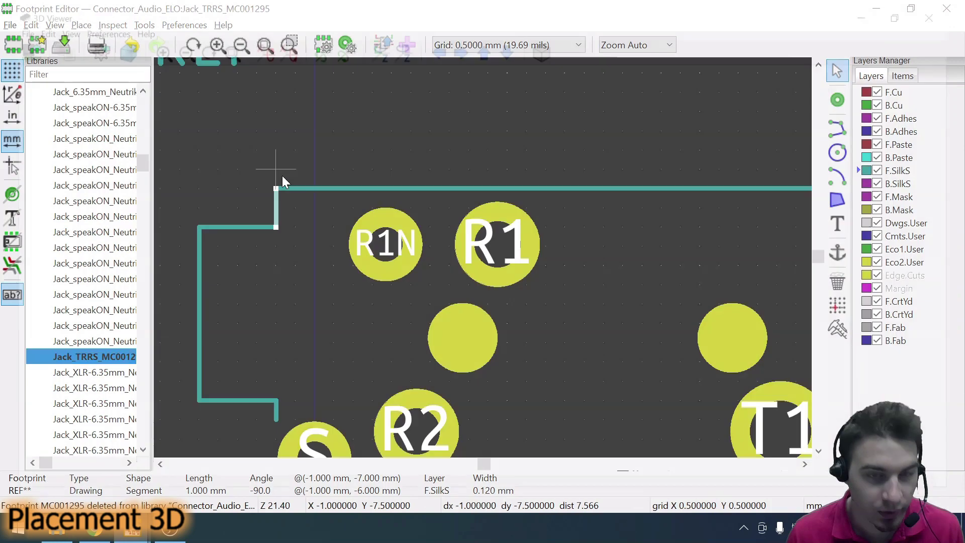
scroll(465, 278, "up", 6)
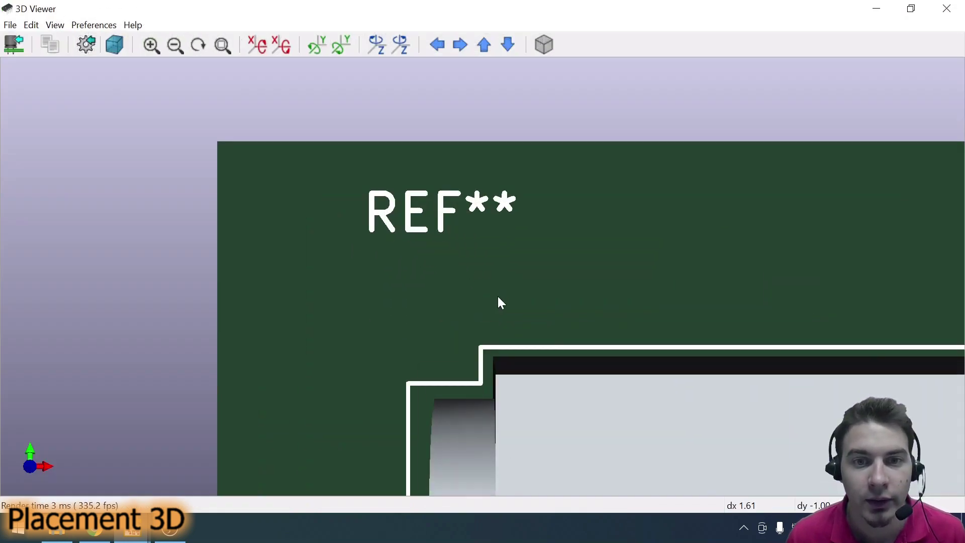
middle_click_drag(467, 296, 525, 335)
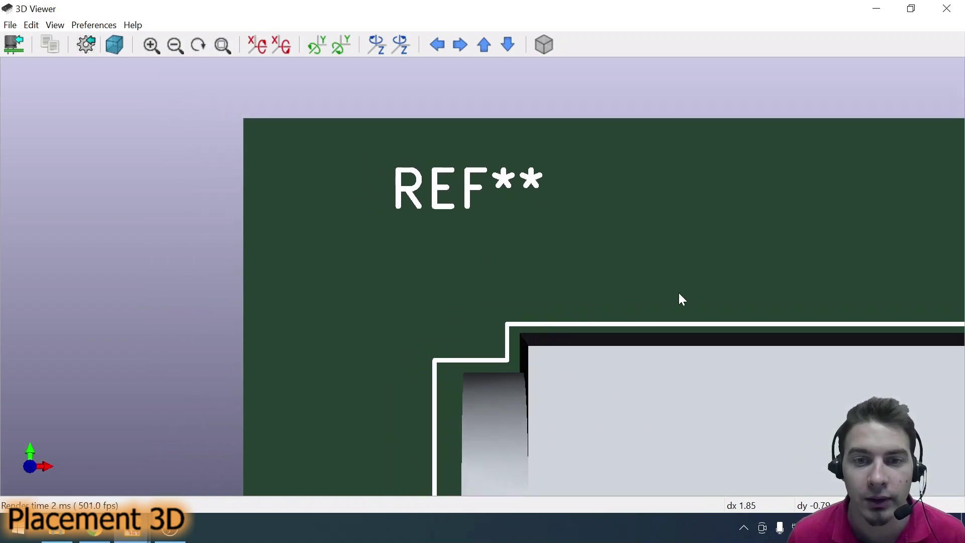
middle_click_drag(669, 301, 476, 293)
mouse_move(642, 288)
middle_mouse_down()
mouse_move(322, 294)
mouse_move(252, 266)
middle_mouse_up()
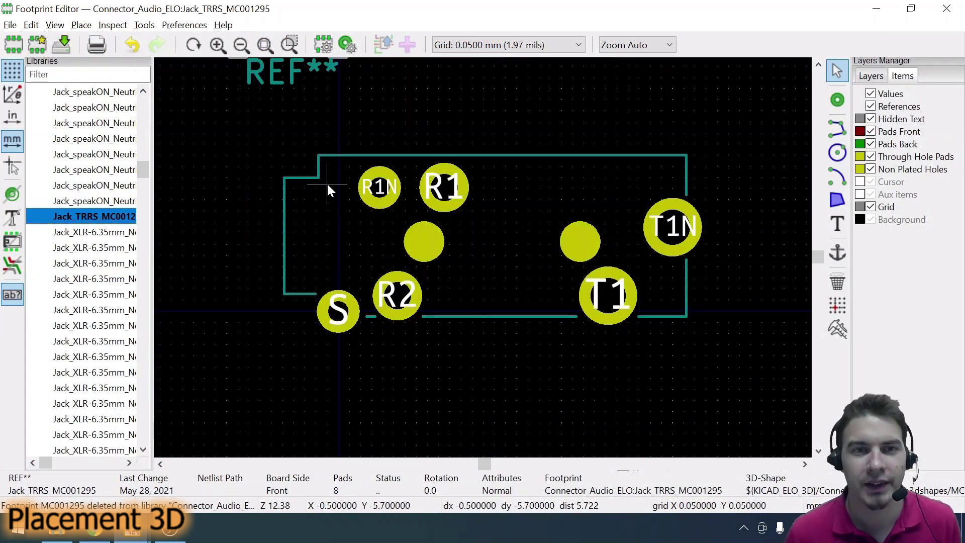
Inspect the jack model's placement on the board in the 3D viewer, from the barrel to the rear end.
key("alt+3")
scroll(372, 263, "up", 4)
middle_click_drag(372, 263, 568, 288)
middle_click_drag(549, 323, 499, 248)
middle_click_drag(599, 240, 628, 320)
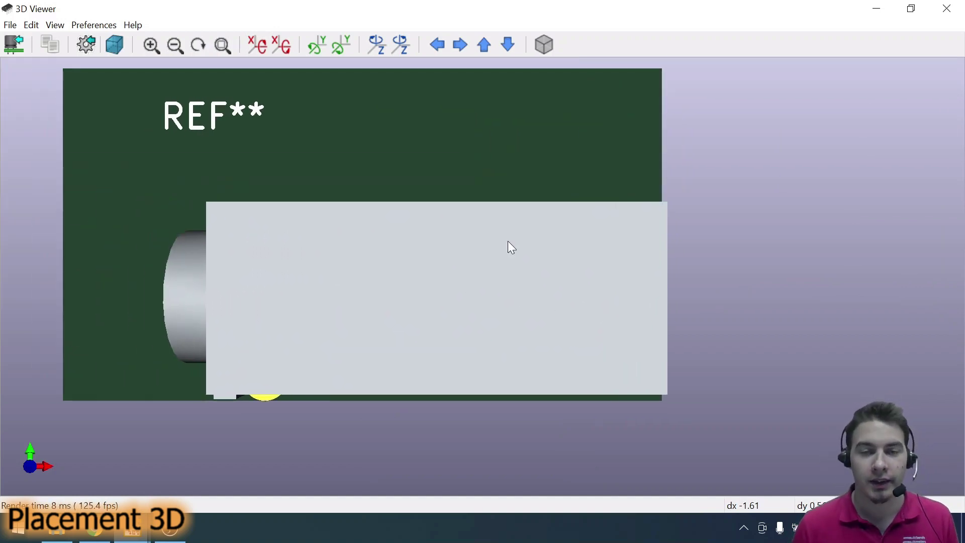
Move the reference text to about X 0.85, Y -8 mm and the value text to about X 6.6, Y -8.15 mm, above the silkscreen outline.
left_click(945, 7)
scroll(485, 161, "up", 2)
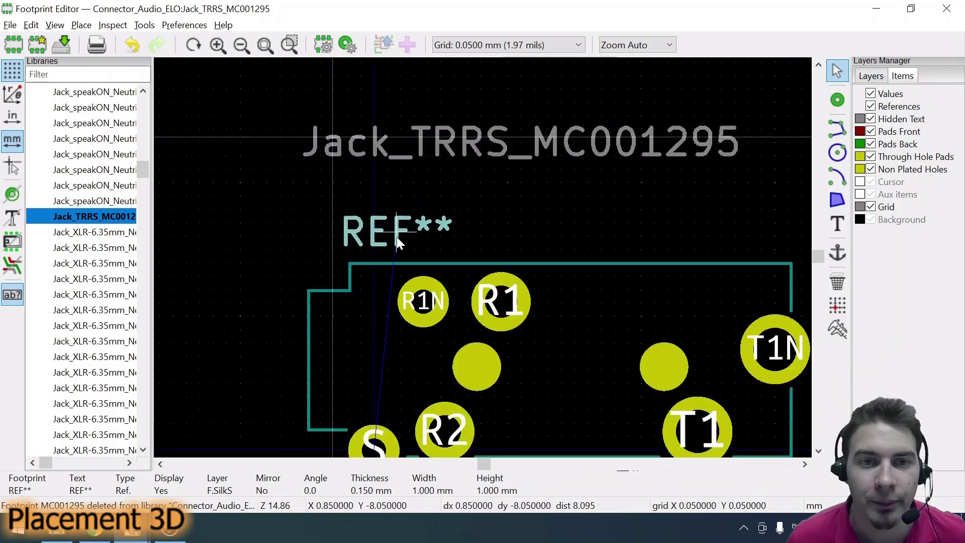
key("m")
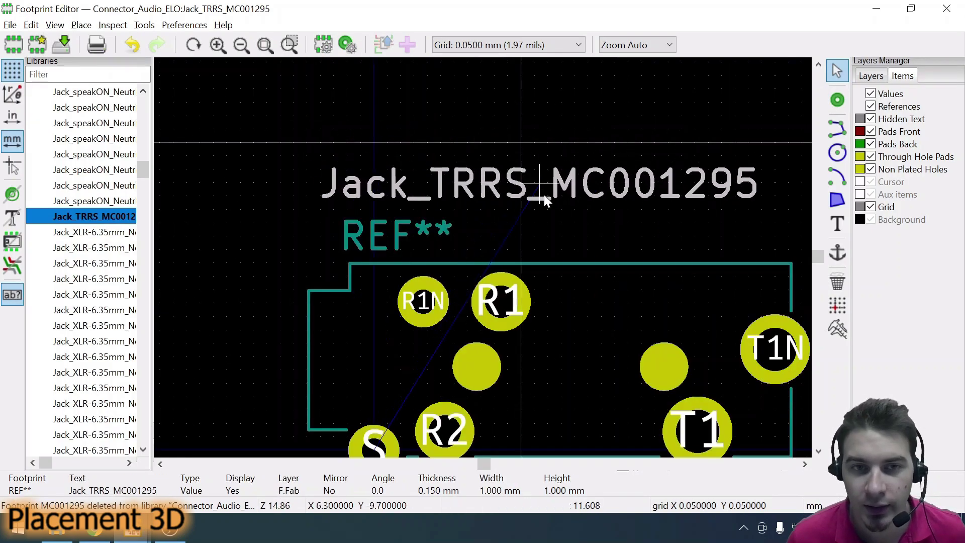
left_click(552, 238)
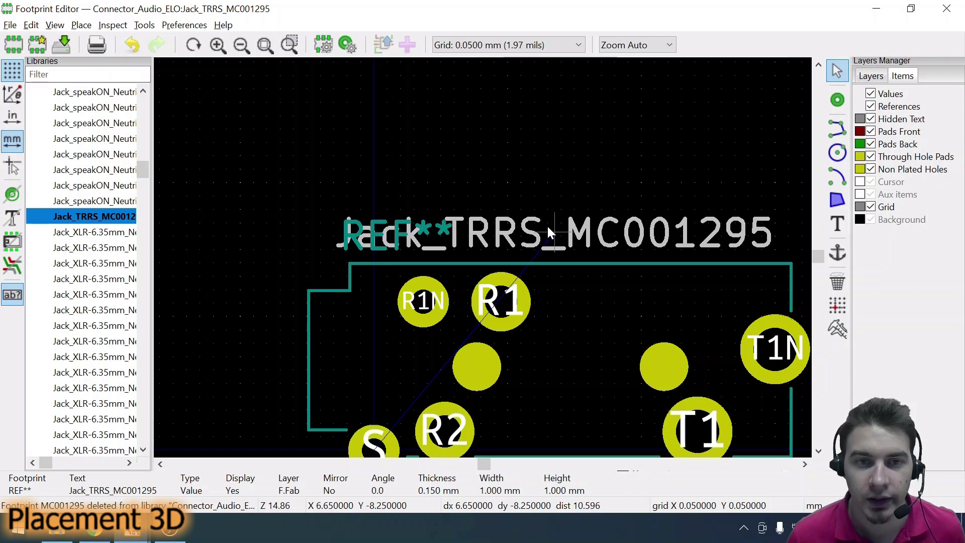
scroll(461, 190, "down", 1)
middle_click_drag(492, 261, 410, 134)
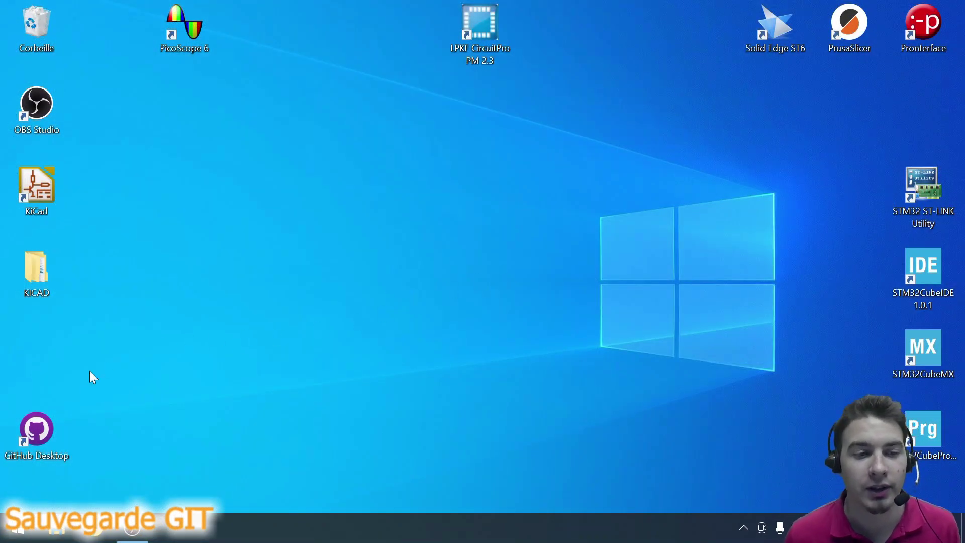
Switch to GitHub Desktop and enter "Création footprint Jack MC001295" as the commit summary for the new footprint file.
double_click(45, 427)
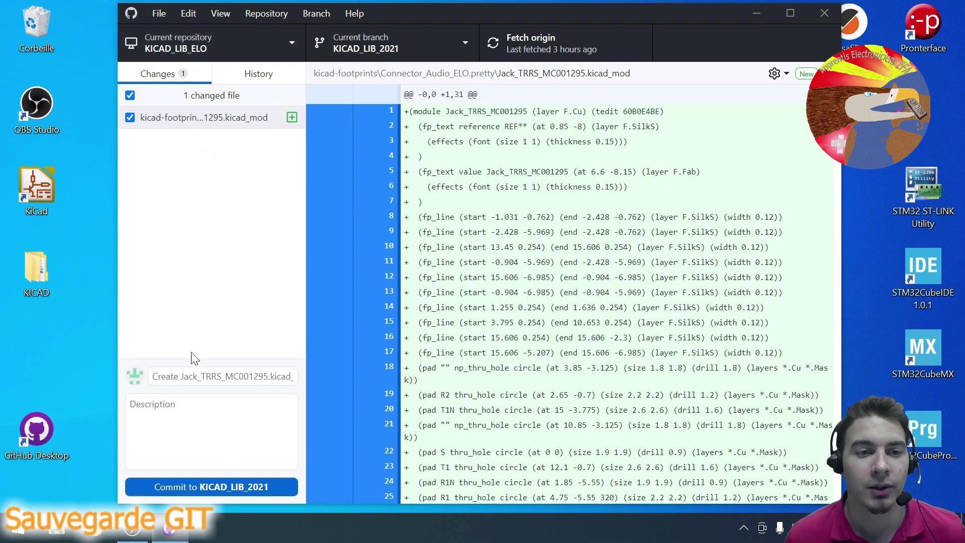
left_click(222, 376)
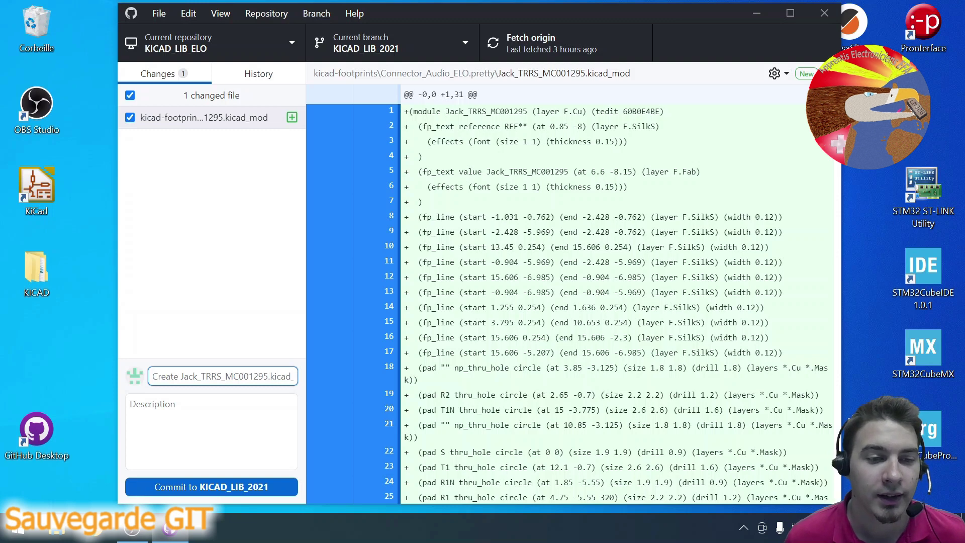
type("Cré")
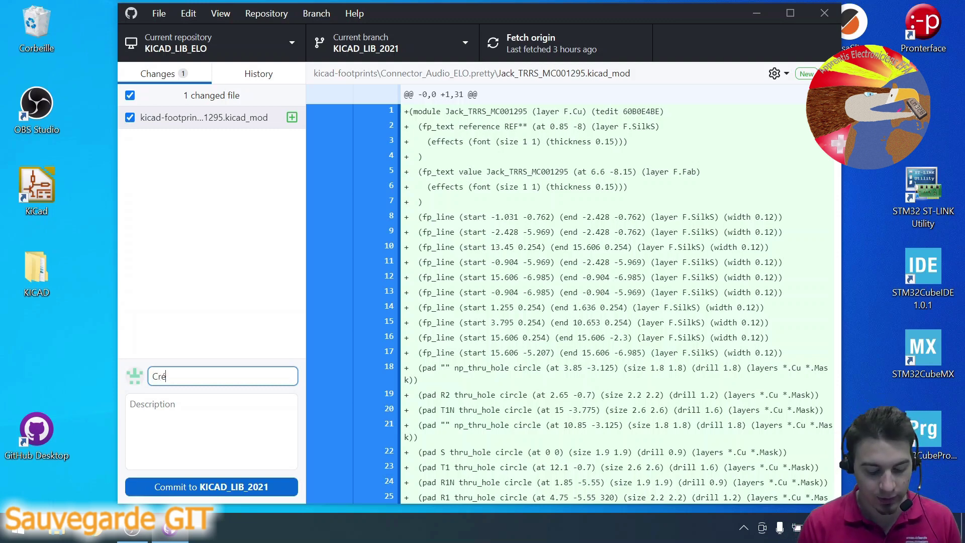
type("ation Jack MC001295")
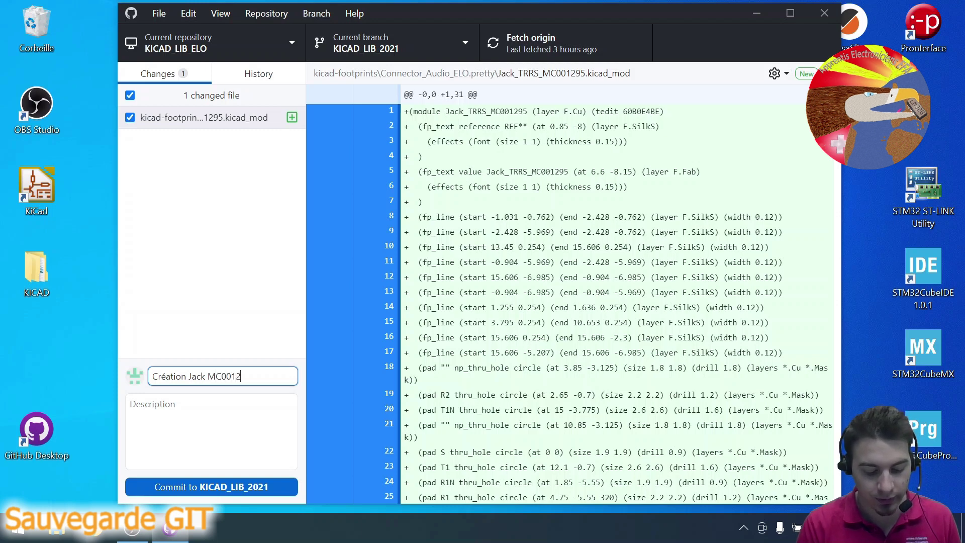
left_click(190, 376)
type("footprint")
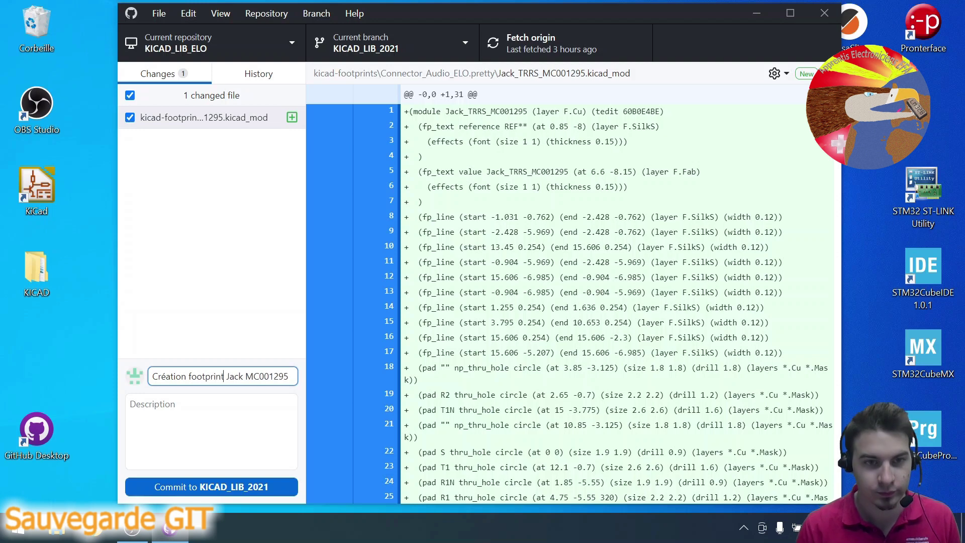
Commit the footprint file to the KICAD_LIB_2021 branch, push it to origin, and minimize the window.
left_click(203, 488)
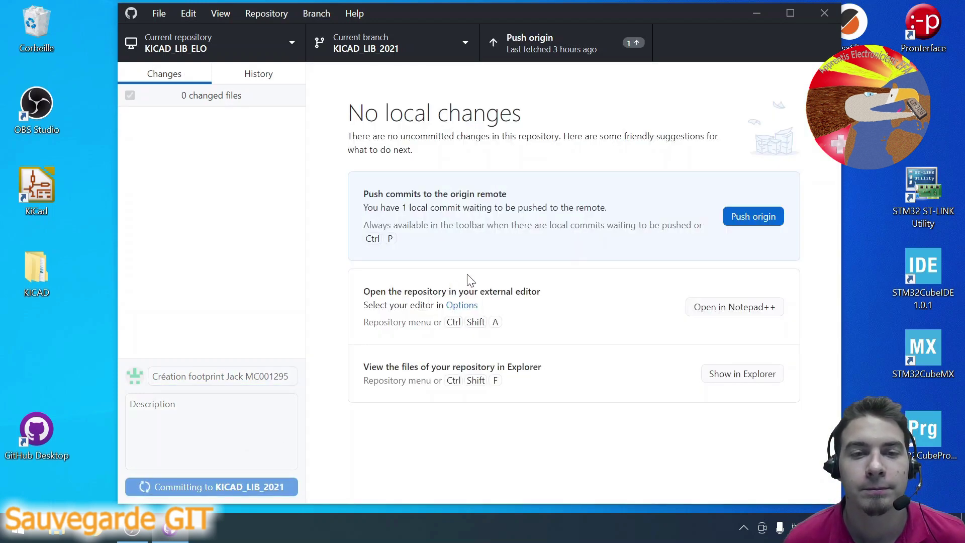
left_click(740, 212)
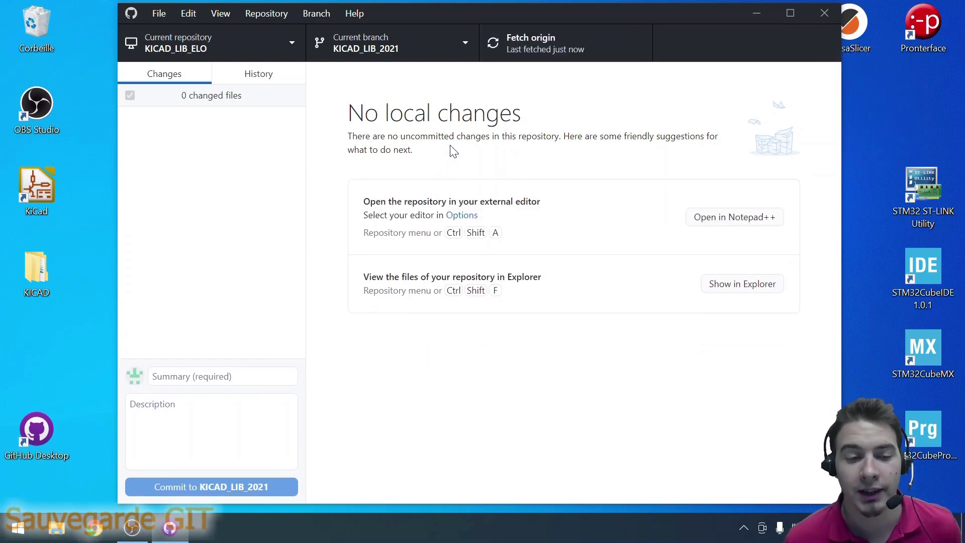
left_click(170, 528)
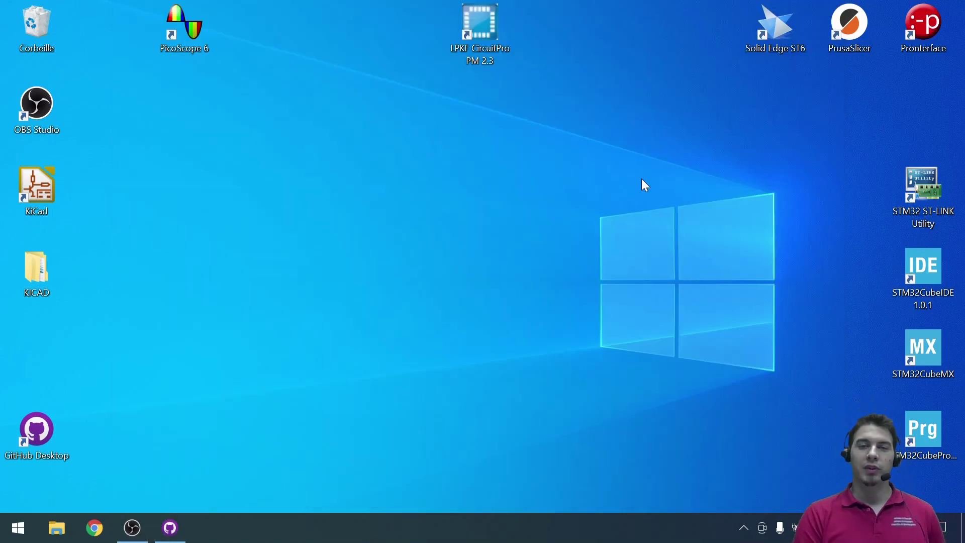